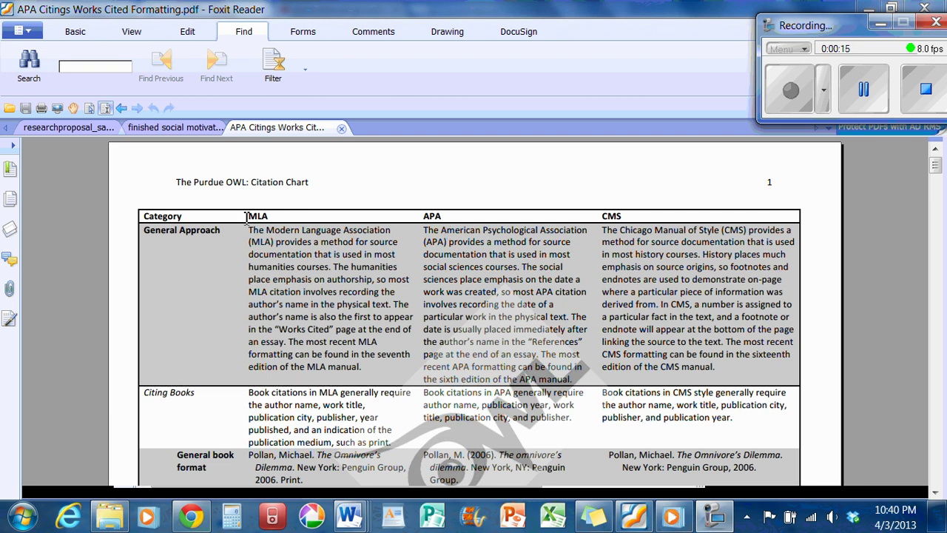
Examine the Purdue OWL citation chart's MLA, APA and CMS columns, from the general approach down to website pages with an unknown author
{"action": "left_click_drag", "start_coordinate": [246, 216], "coordinate": [547, 224]}
{"action": "left_click", "coordinate": [611, 233]}
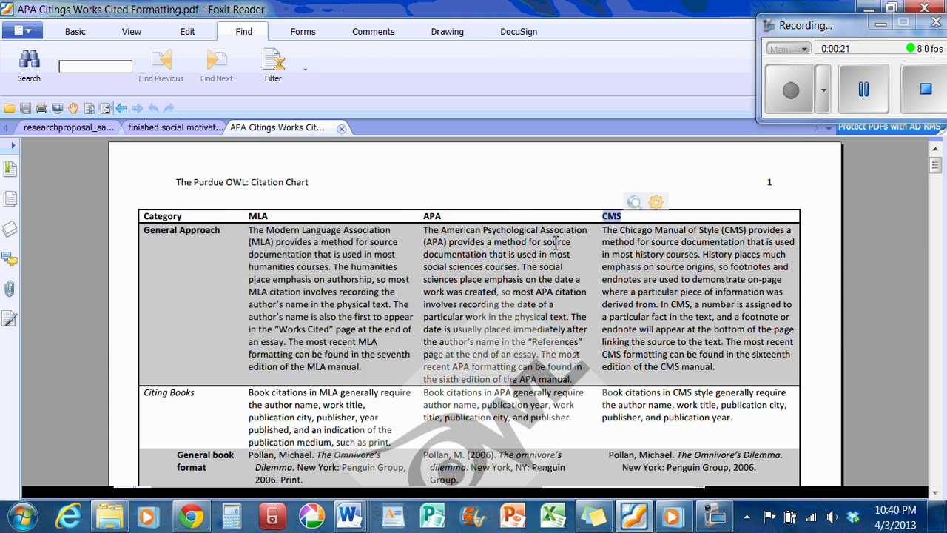
{"action": "left_click", "coordinate": [447, 273]}
{"action": "scroll", "coordinate": [451, 256], "scroll_direction": "down", "scroll_amount": 5}
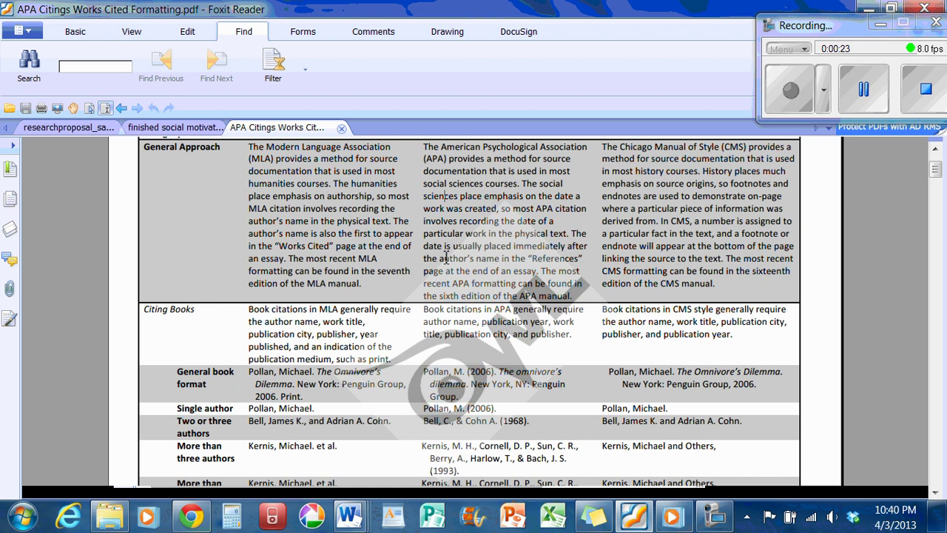
{"action": "scroll", "coordinate": [442, 278], "scroll_direction": "down", "scroll_amount": 7}
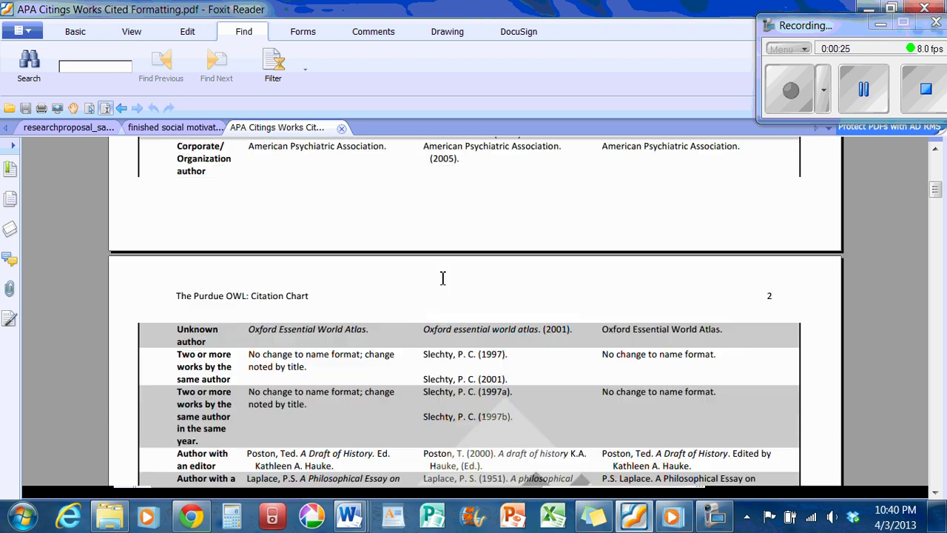
{"action": "scroll", "coordinate": [443, 278], "scroll_direction": "down", "scroll_amount": 3}
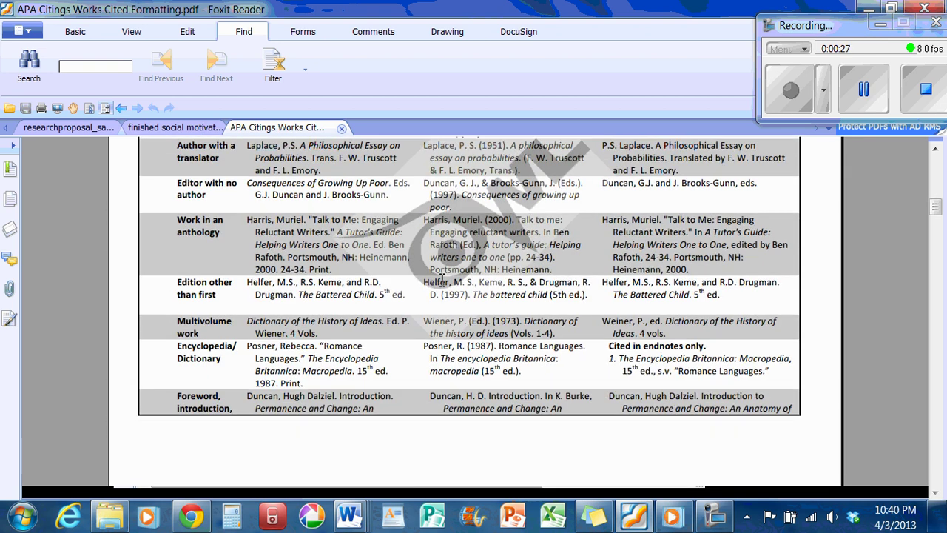
{"action": "scroll", "coordinate": [441, 283], "scroll_direction": "down", "scroll_amount": 7}
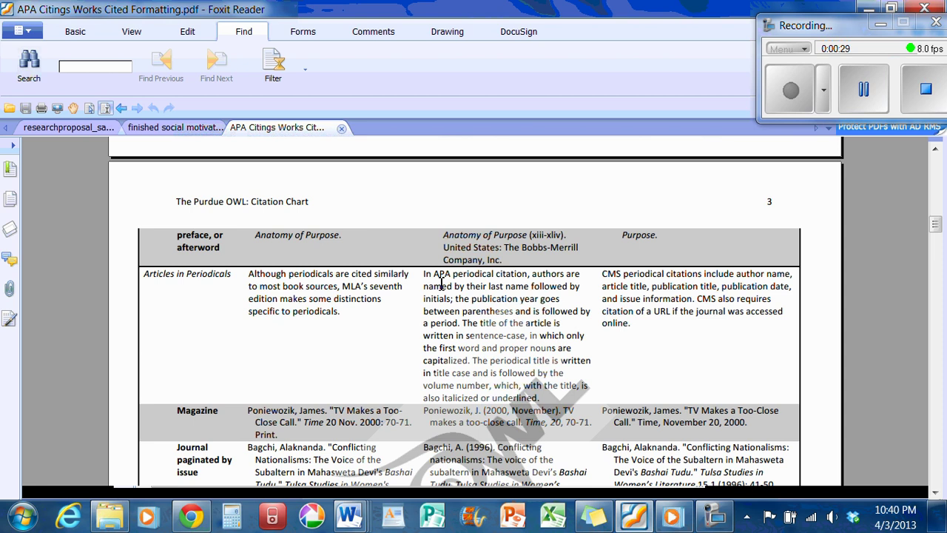
{"action": "scroll", "coordinate": [441, 283], "scroll_direction": "down", "scroll_amount": 4}
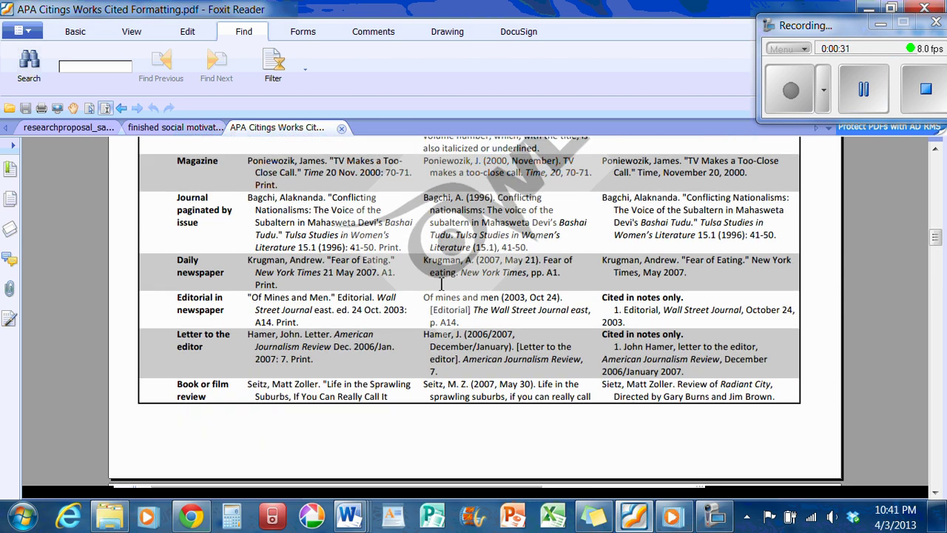
{"action": "scroll", "coordinate": [442, 285], "scroll_direction": "down", "scroll_amount": 5}
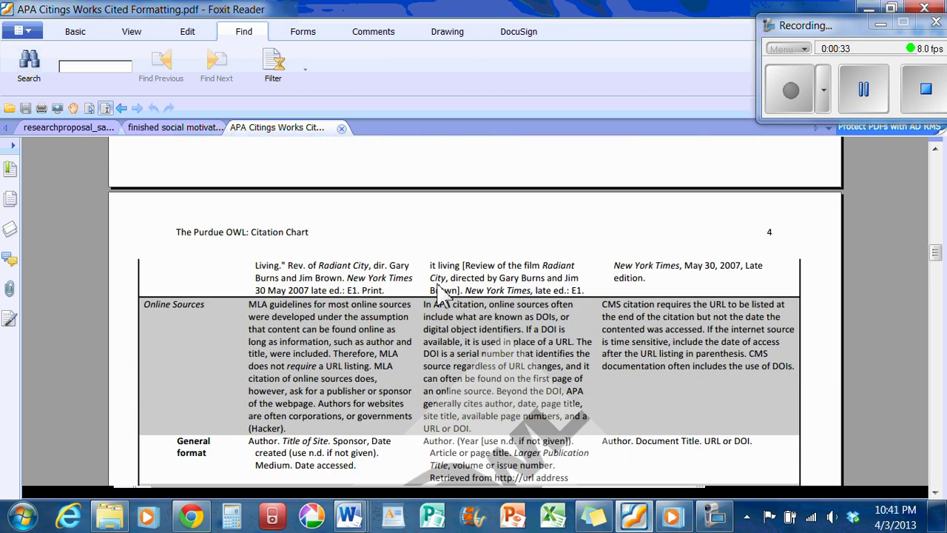
{"action": "scroll", "coordinate": [441, 289], "scroll_direction": "down", "scroll_amount": 3}
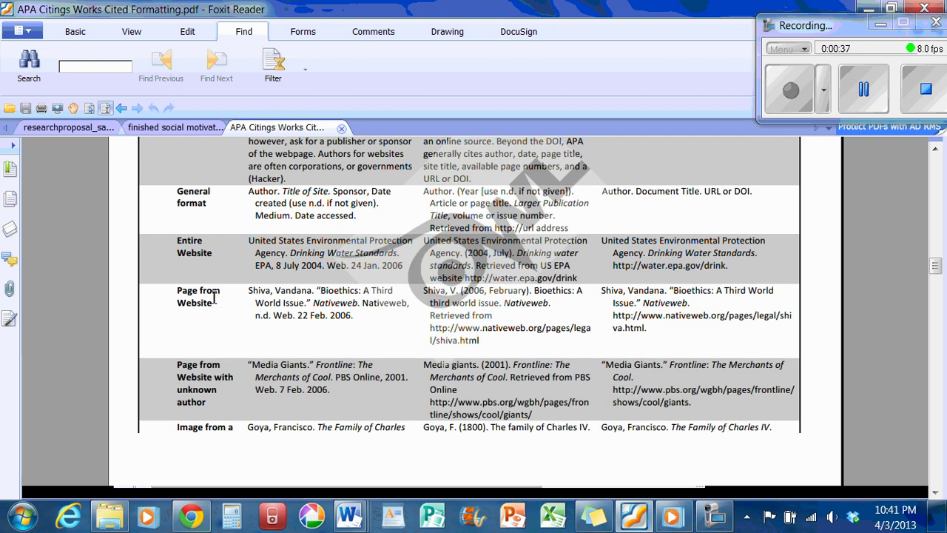
{"action": "left_click_drag", "start_coordinate": [196, 296], "coordinate": [209, 400]}
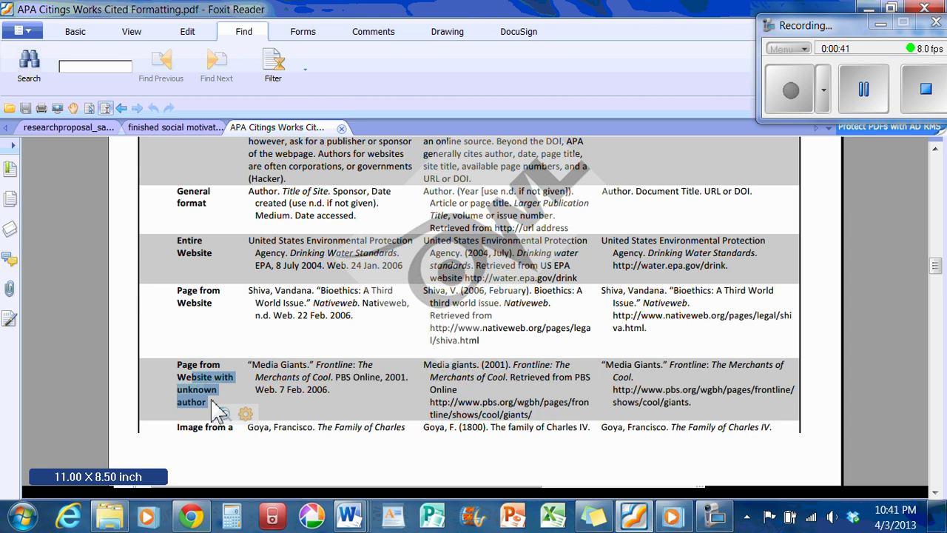
{"action": "left_click", "coordinate": [315, 348]}
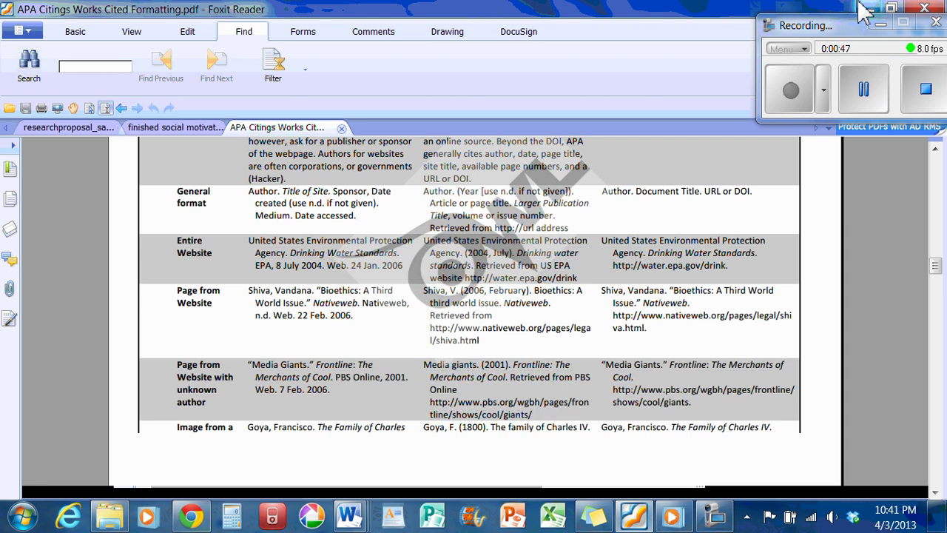
Switch to Google Drive and create a new text document from the ETEC 500 folder
{"action": "left_click", "coordinate": [868, 9]}
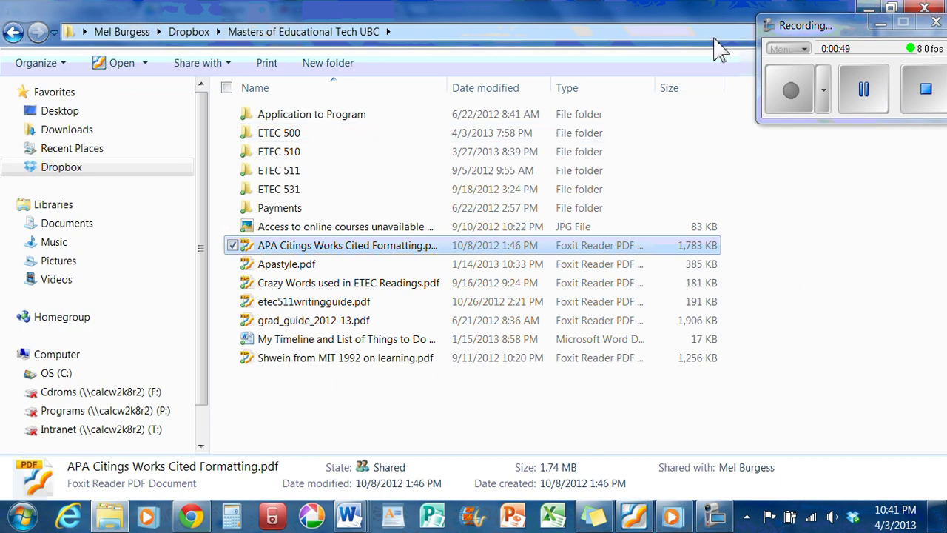
{"action": "left_click", "coordinate": [871, 11]}
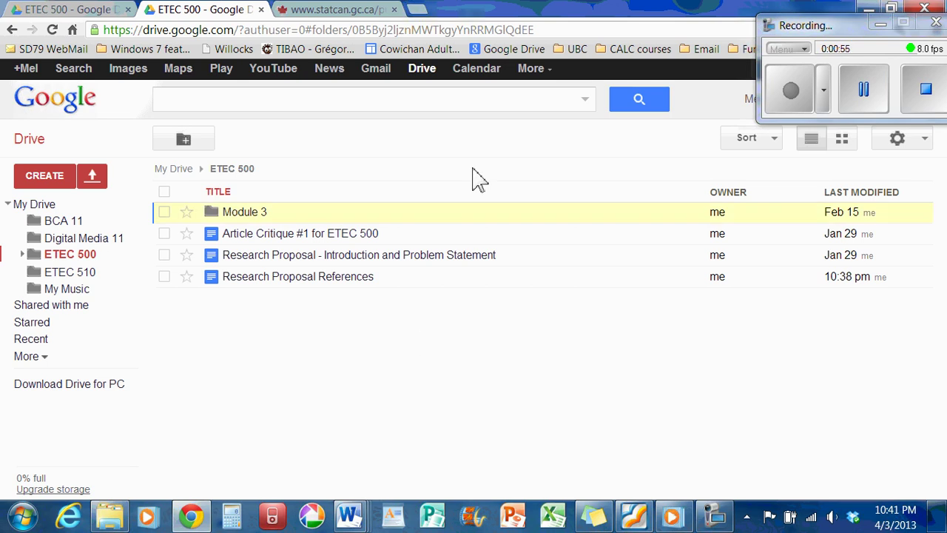
{"action": "left_click", "coordinate": [44, 177]}
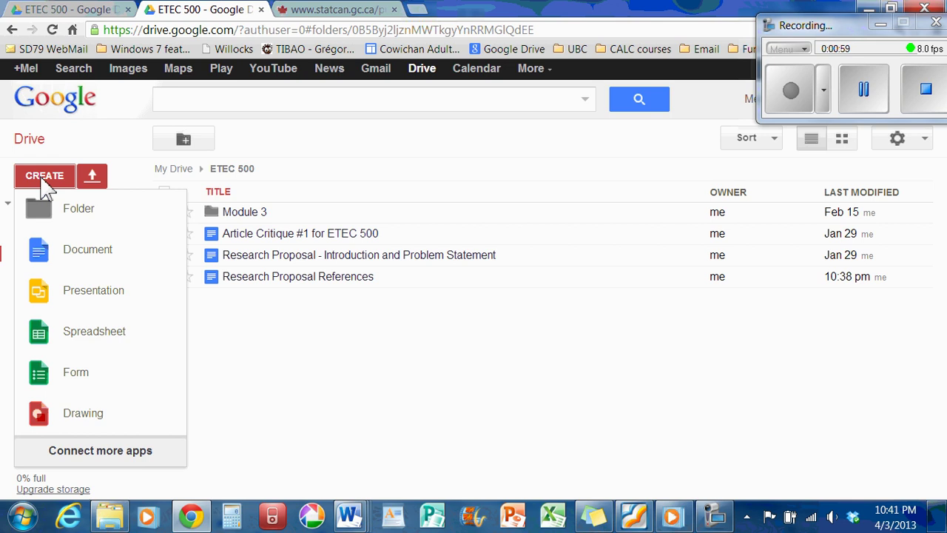
{"action": "left_click", "coordinate": [65, 257]}
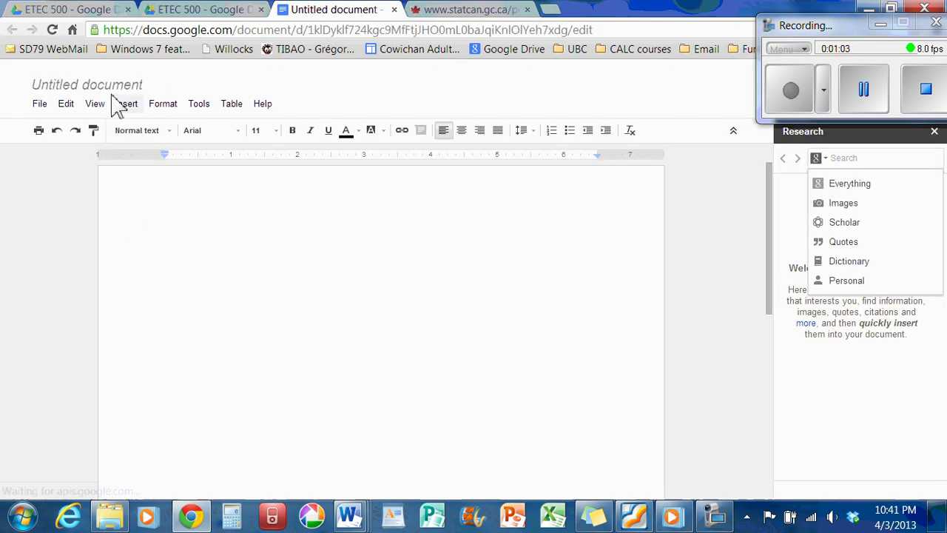
Rename the untitled document as References
{"action": "left_click", "coordinate": [117, 84]}
{"action": "type", "text": "Re"}
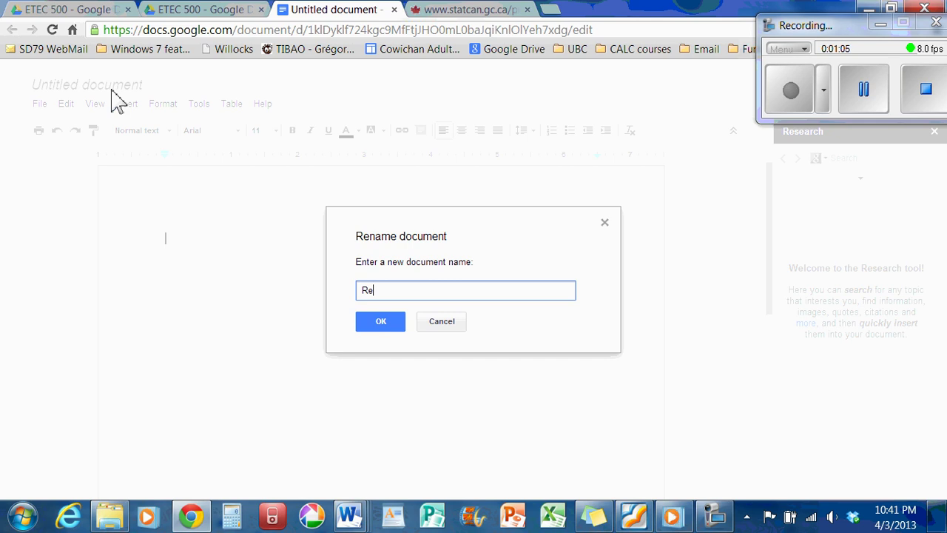
{"action": "type", "text": "fernces"}
{"action": "left_click", "coordinate": [378, 320]}
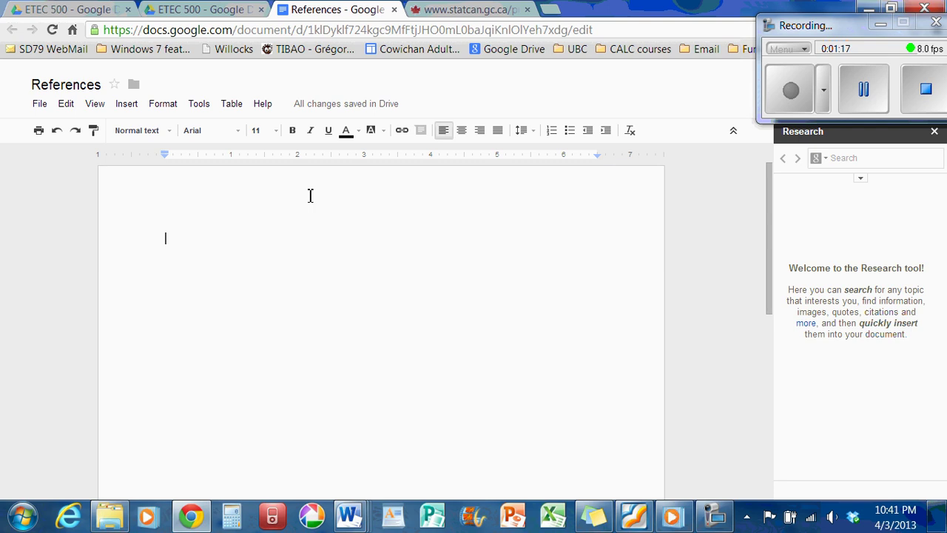
Open the Research tool in the References document and limit its search to Scholar
{"action": "left_click", "coordinate": [200, 106]}
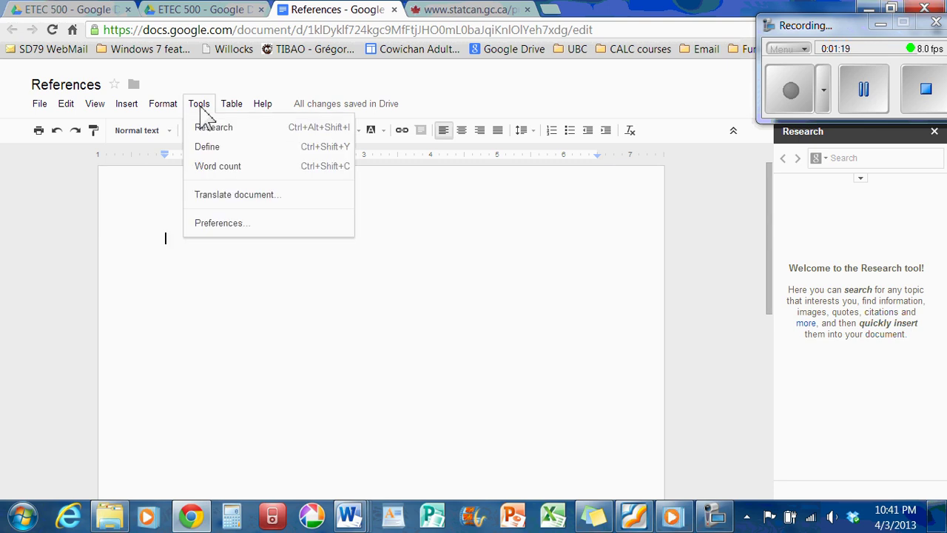
{"action": "left_click", "coordinate": [232, 137]}
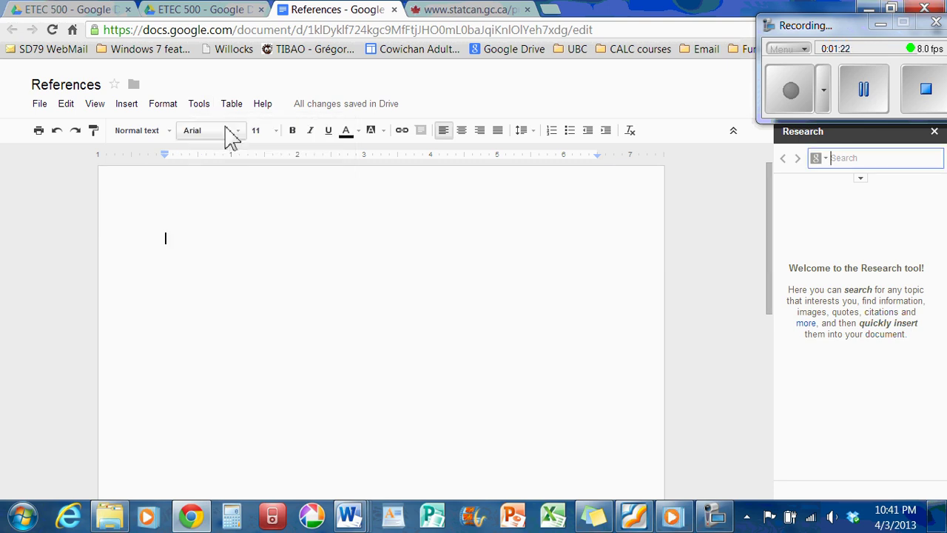
{"action": "left_click", "coordinate": [828, 162]}
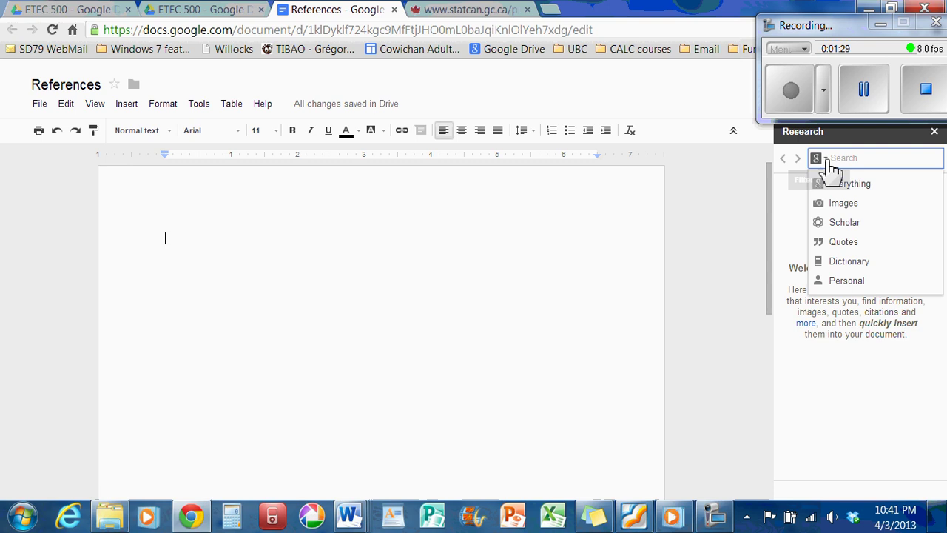
{"action": "left_click", "coordinate": [844, 222]}
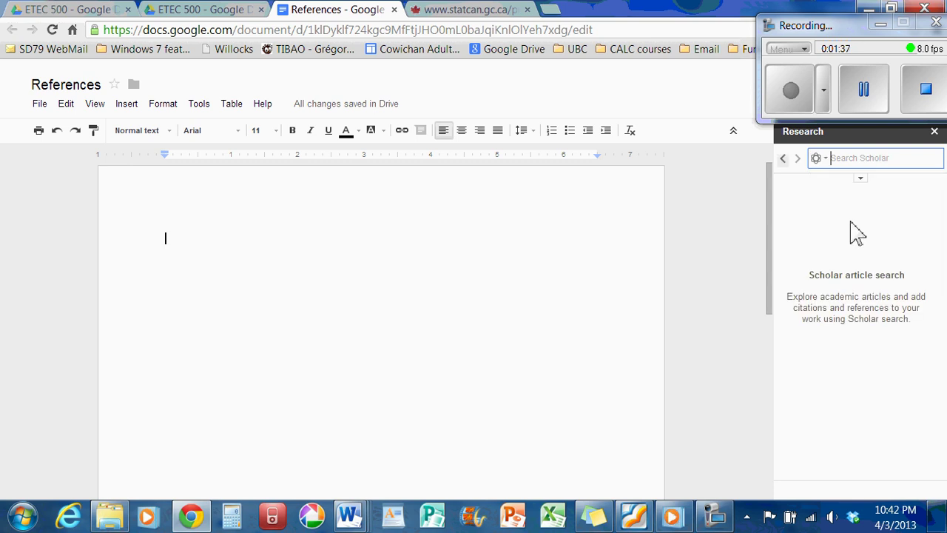
Set the Research tool's citation format to APA
{"action": "left_click", "coordinate": [862, 179]}
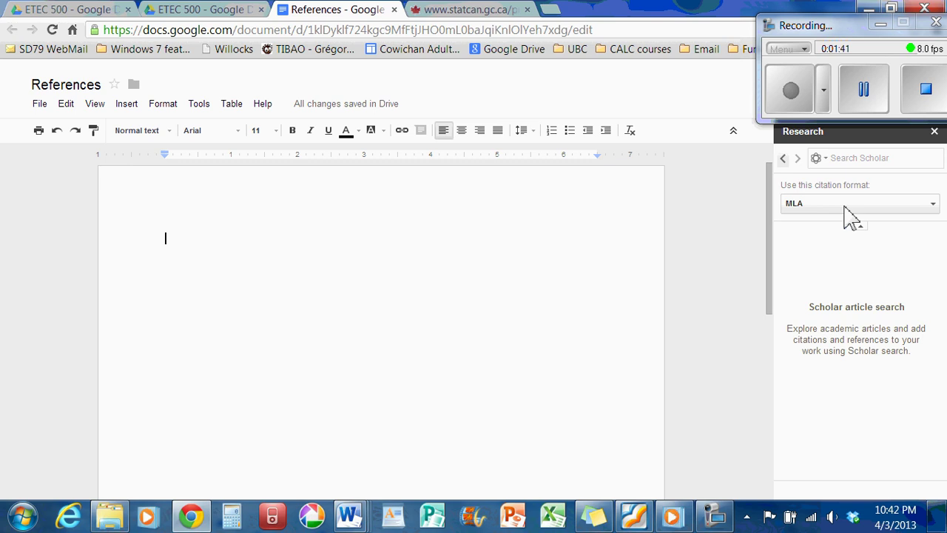
{"action": "left_click", "coordinate": [853, 202]}
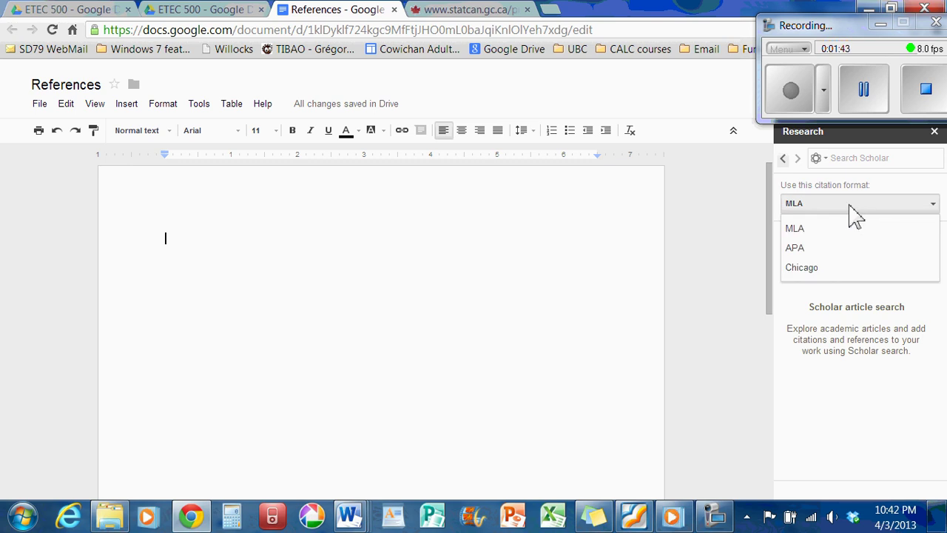
{"action": "left_click", "coordinate": [818, 255]}
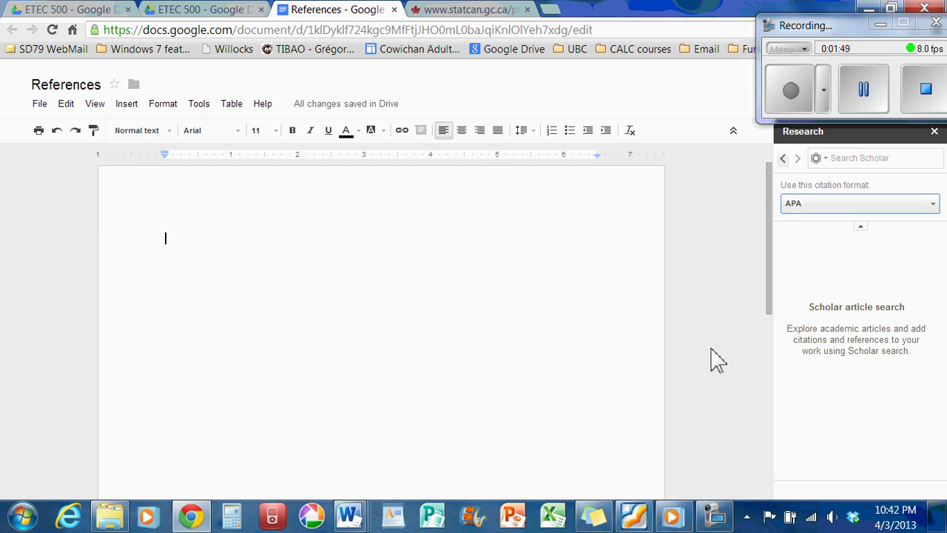
Switch to the Word file My notes on Final Research Proposal Sources and copy the heading "Adult Students: Recruitment and Retention – GOOD" with its author line
{"action": "mouse_move", "coordinate": [362, 522]}
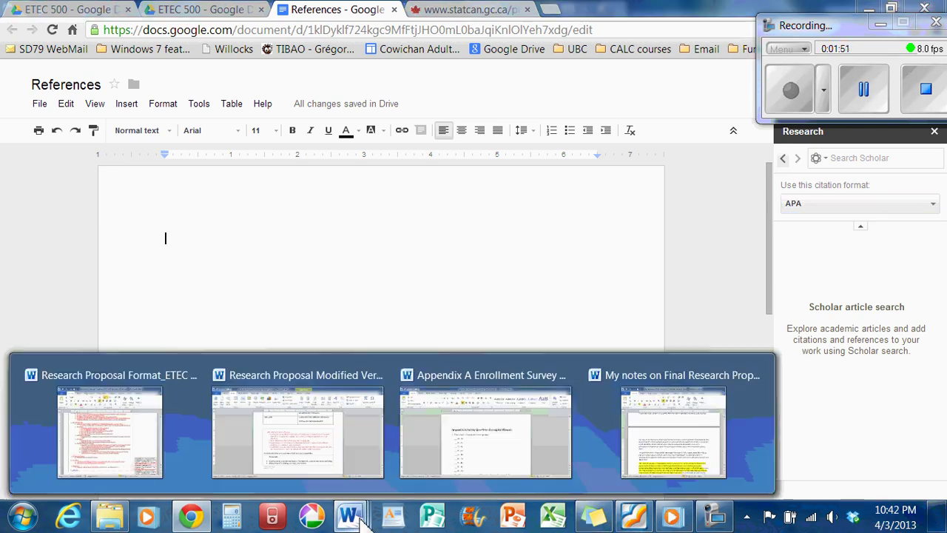
{"action": "left_click", "coordinate": [685, 455]}
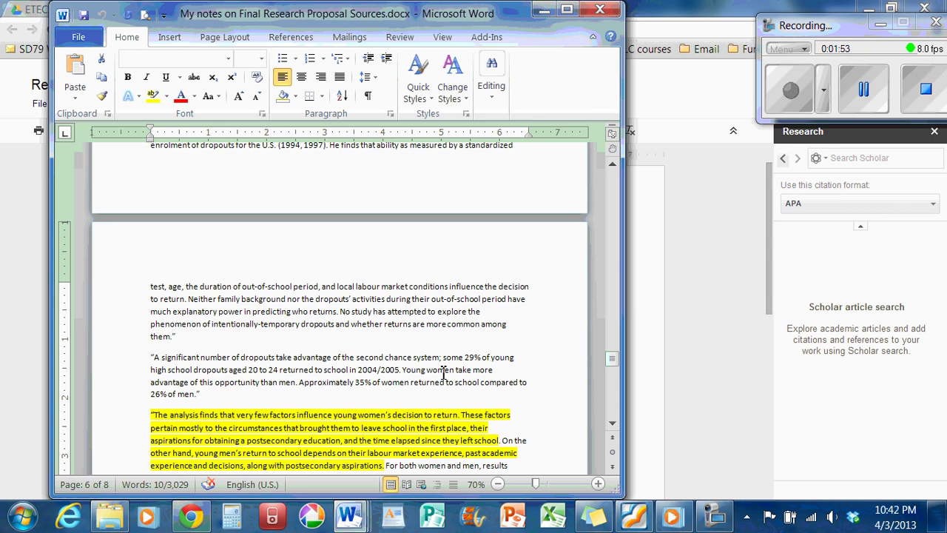
{"action": "scroll", "coordinate": [343, 374], "scroll_direction": "down", "scroll_amount": 8}
{"action": "left_click", "coordinate": [343, 373]}
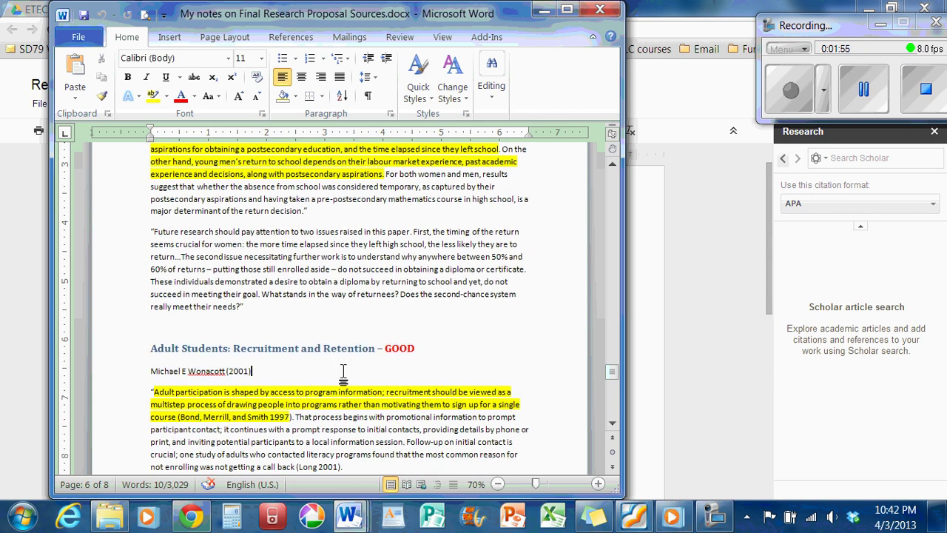
{"action": "scroll", "coordinate": [296, 366], "scroll_direction": "down", "scroll_amount": 5}
{"action": "scroll", "coordinate": [282, 363], "scroll_direction": "down", "scroll_amount": 5}
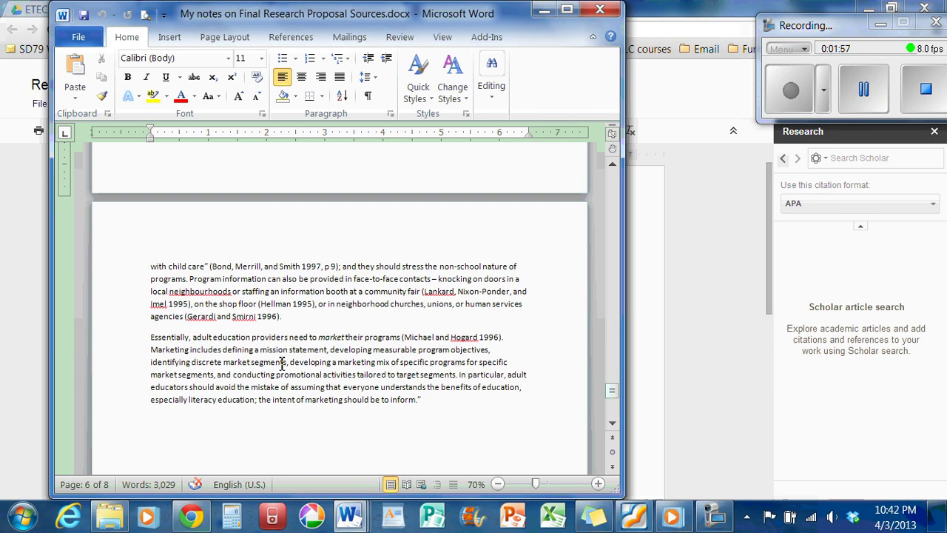
{"action": "scroll", "coordinate": [267, 339], "scroll_direction": "up", "scroll_amount": 7}
{"action": "scroll", "coordinate": [252, 322], "scroll_direction": "up", "scroll_amount": 2}
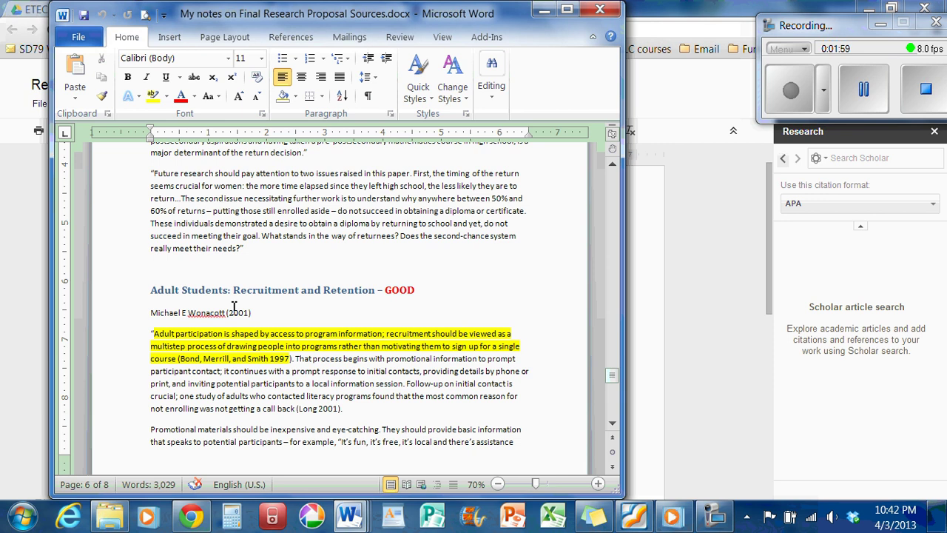
{"action": "left_click_drag", "start_coordinate": [148, 290], "coordinate": [256, 313]}
{"action": "key", "text": "ctrl+c"}
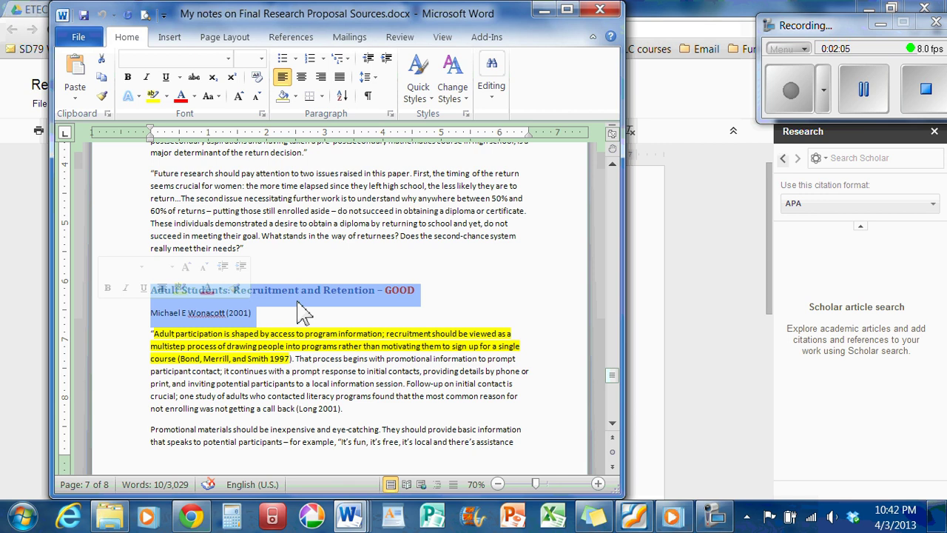
{"action": "right_click", "coordinate": [279, 303]}
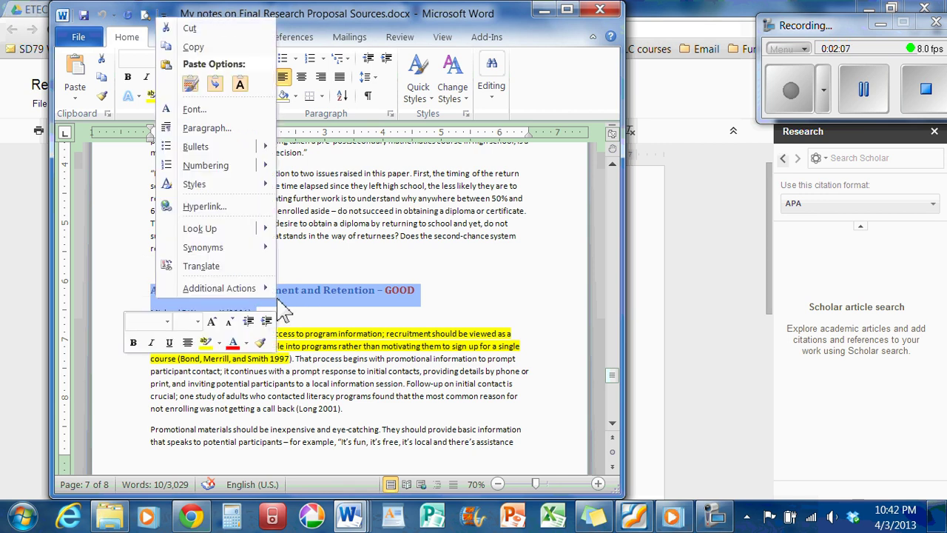
{"action": "left_click", "coordinate": [198, 46]}
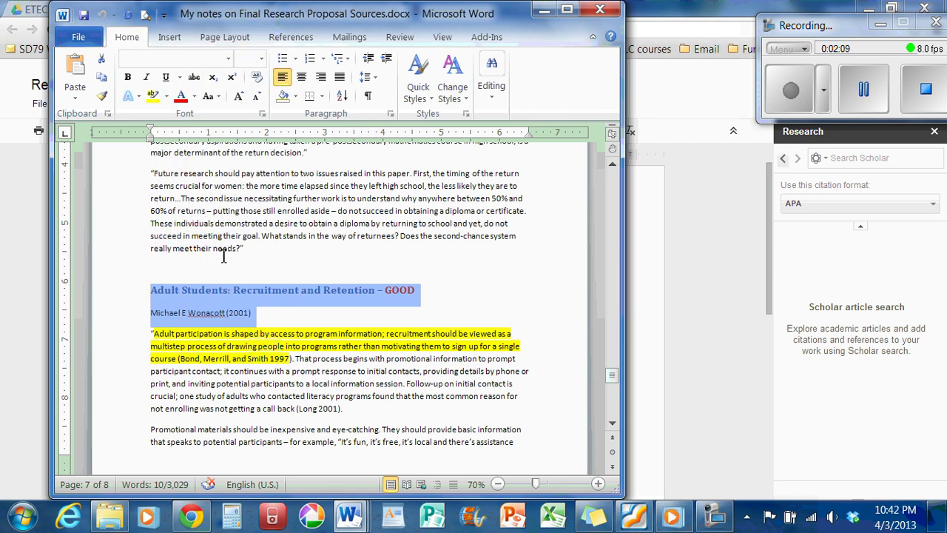
Return to the References document and paste the copied title and author line into the Scholar search
{"action": "left_click", "coordinate": [663, 284]}
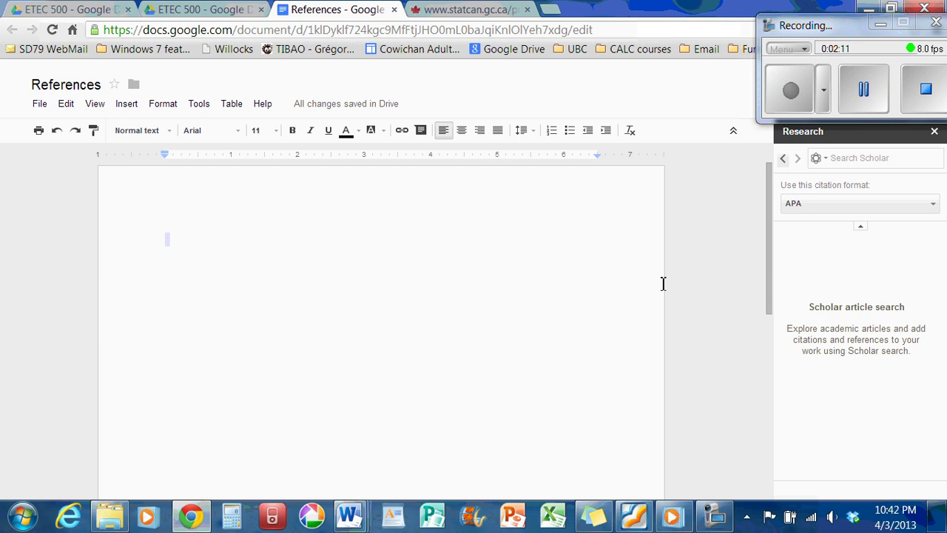
{"action": "left_click", "coordinate": [850, 163]}
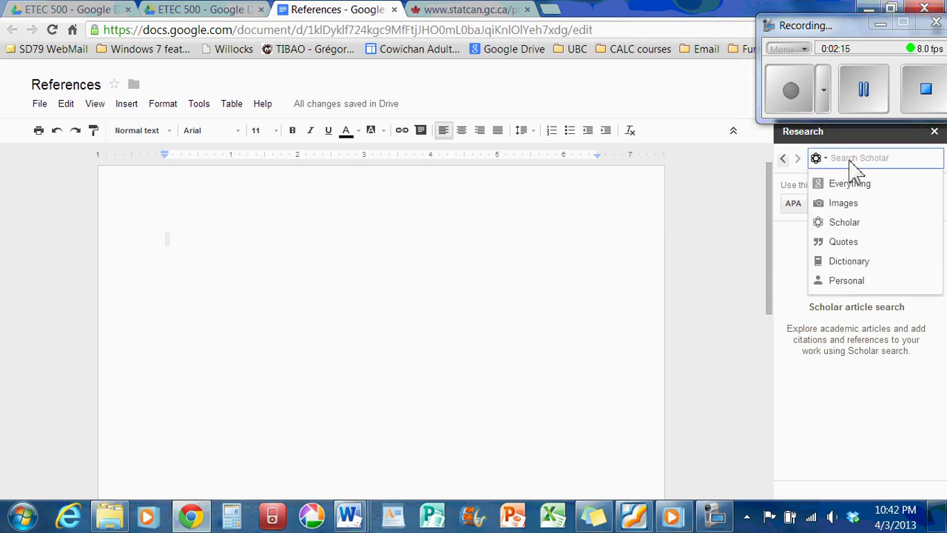
{"action": "right_click", "coordinate": [855, 167]}
{"action": "left_click", "coordinate": [768, 250]}
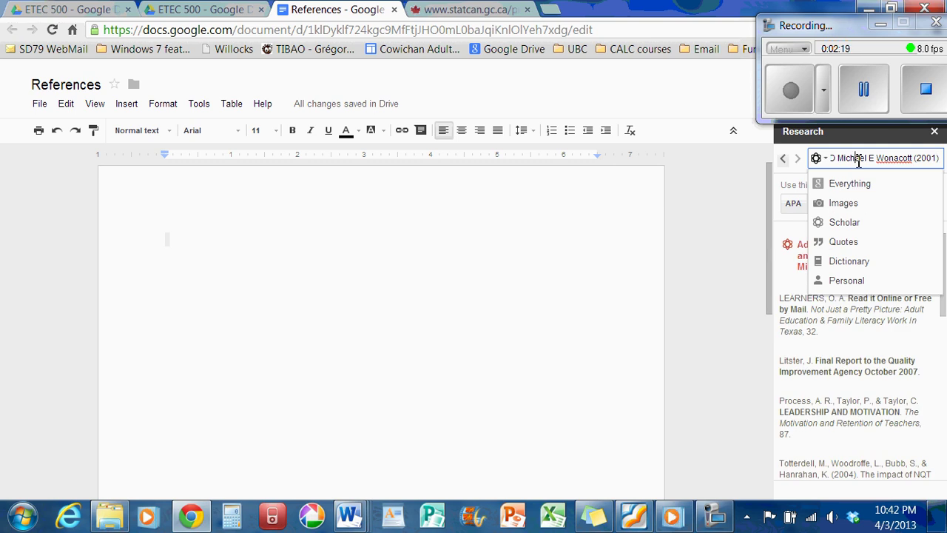
Remove "– GOOD" from the Scholar search query, leaving only the title, author and year, and check the matching sources
{"action": "key", "text": "Left"}
{"action": "key", "text": "Left"}
{"action": "key", "text": "Left"}
{"action": "key", "text": "Left"}
{"action": "key", "text": "Left"}
{"action": "key", "text": "Left"}
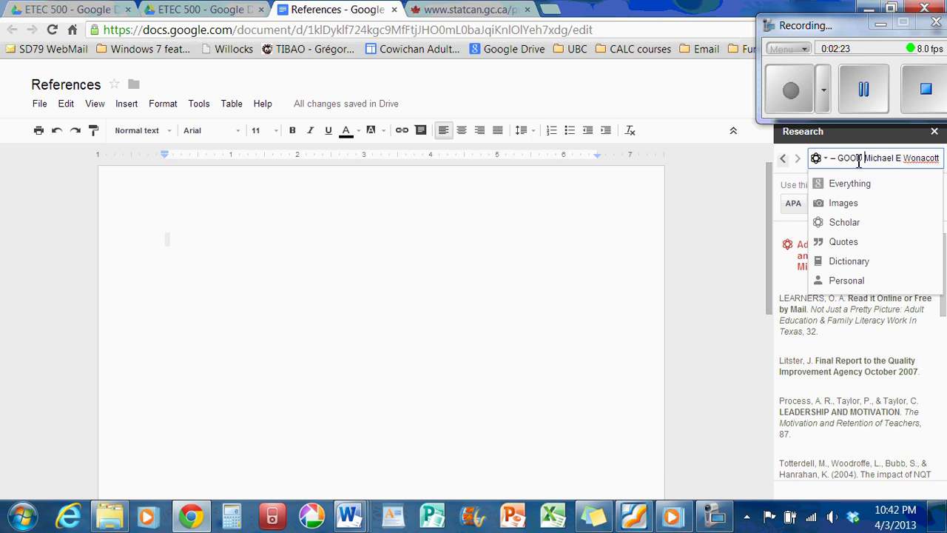
{"action": "key", "text": "BackSpace"}
{"action": "key", "text": "BackSpace"}
{"action": "key", "text": "BackSpace"}
{"action": "key", "text": "BackSpace"}
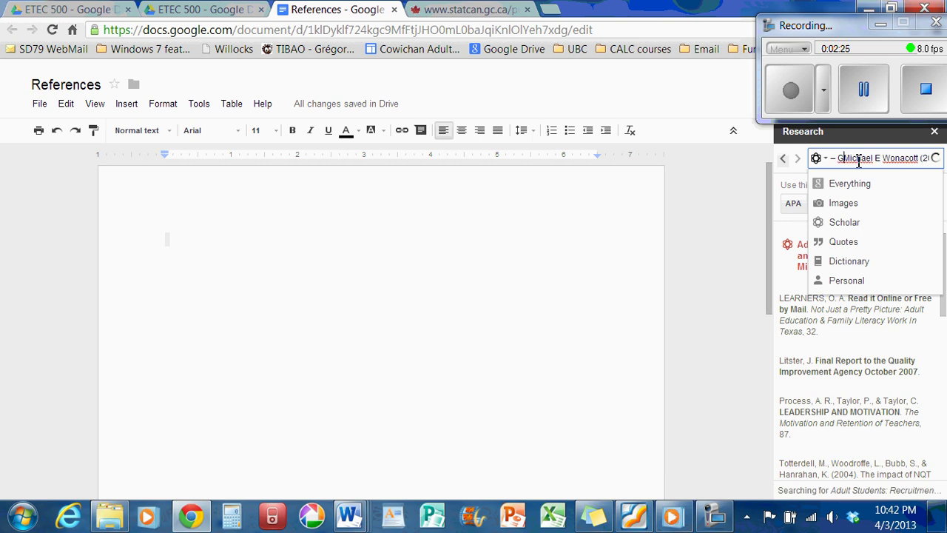
{"action": "key", "text": "BackSpace"}
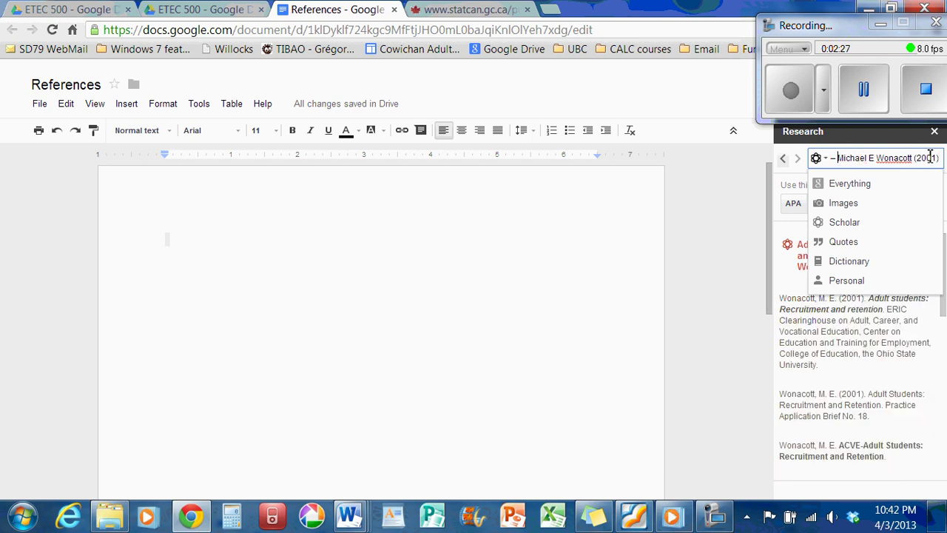
{"action": "key", "text": "BackSpace"}
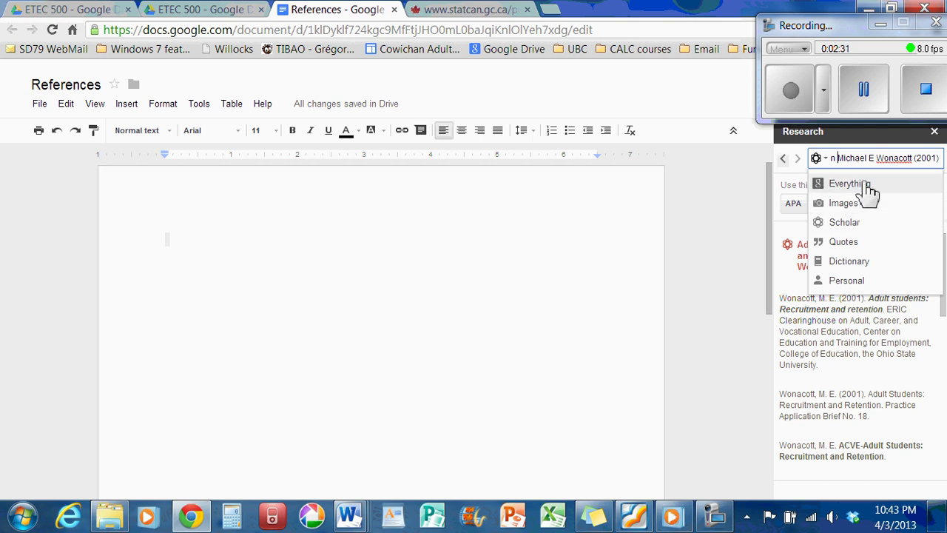
{"action": "left_click", "coordinate": [733, 380]}
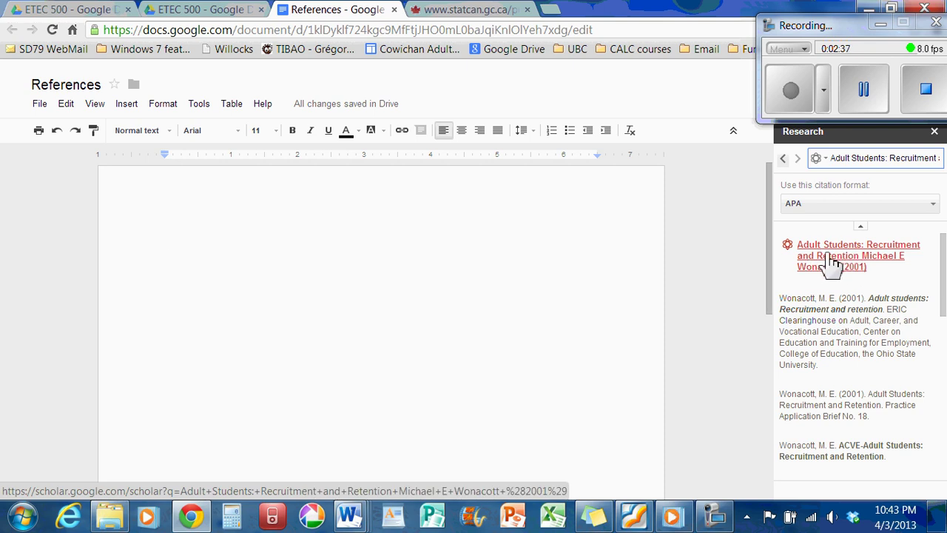
{"action": "mouse_move", "coordinate": [838, 320]}
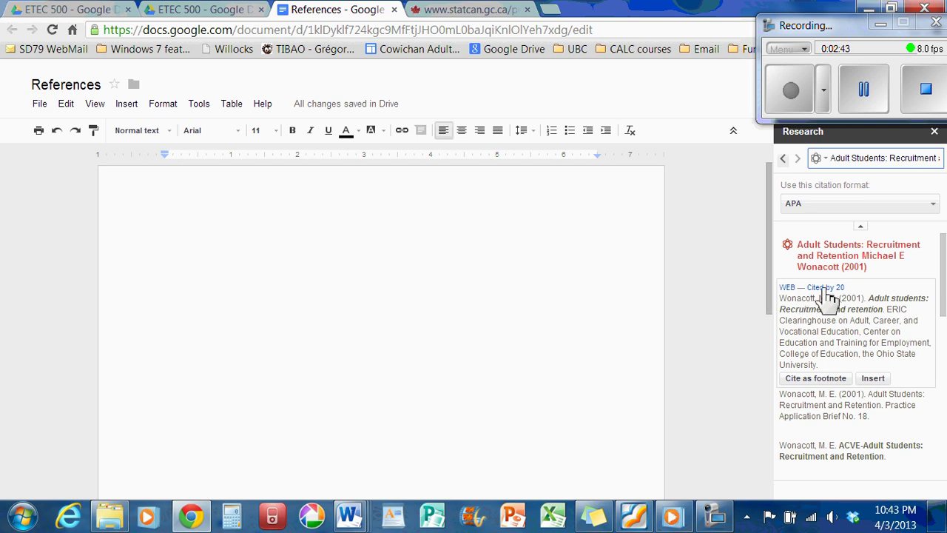
{"action": "mouse_move", "coordinate": [869, 412]}
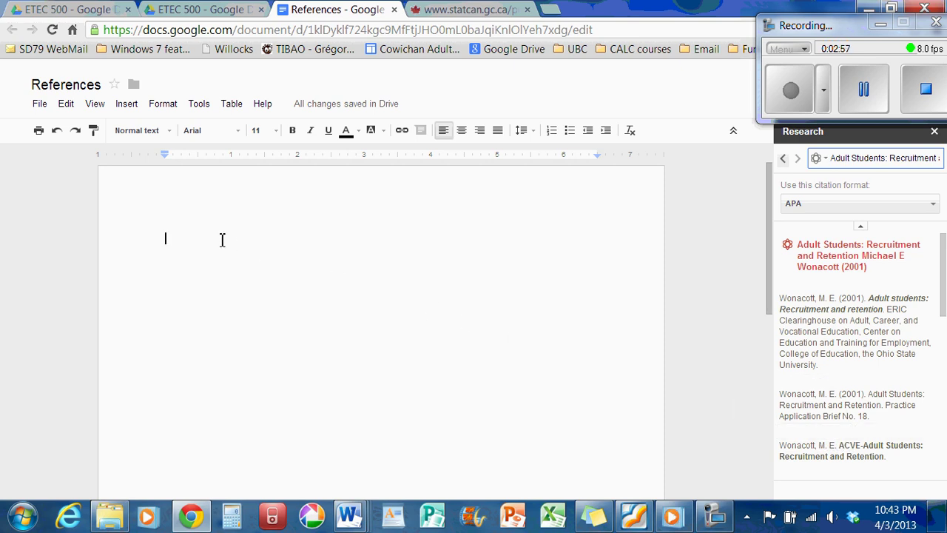
Paste the copied title and author line into the document, delete "– GOOD", and join both on one line
{"action": "right_click", "coordinate": [181, 247]}
{"action": "left_click", "coordinate": [212, 295]}
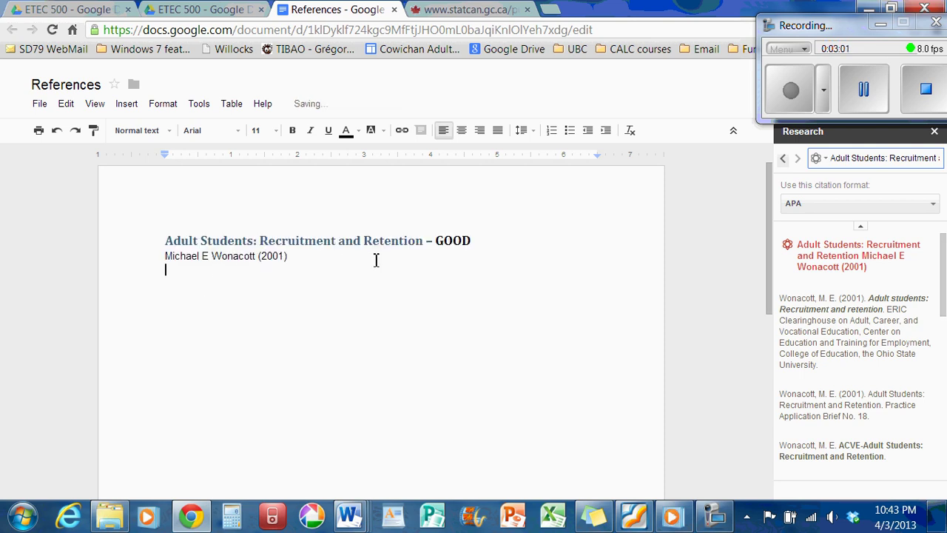
{"action": "left_click", "coordinate": [430, 244]}
{"action": "key", "text": "BackSpace"}
{"action": "key", "text": "BackSpace"}
{"action": "key", "text": "BackSpace"}
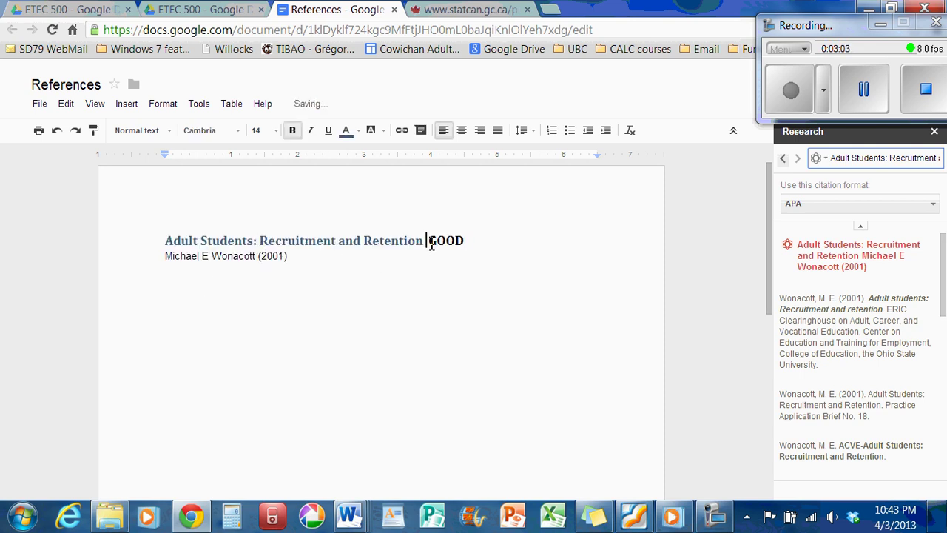
{"action": "key", "text": "Delete"}
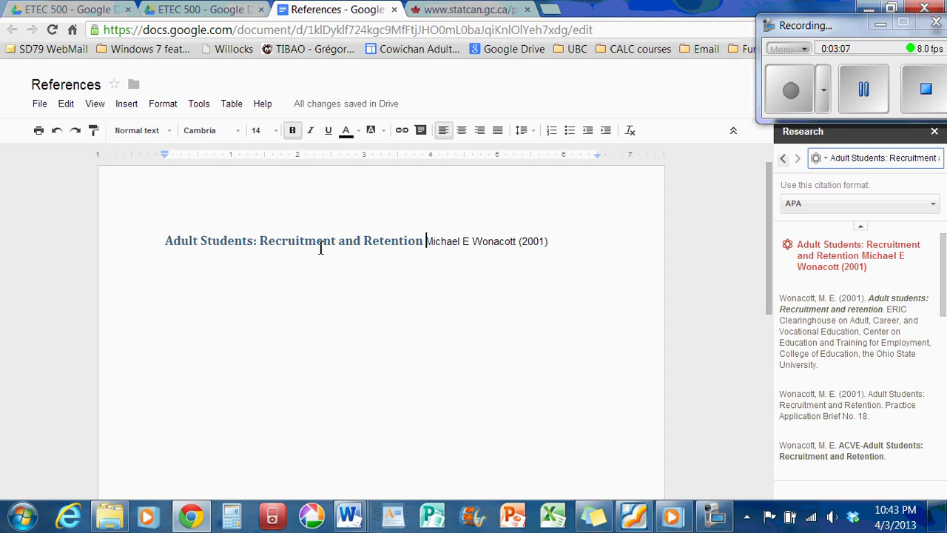
Cite the "Practice Application Brief No. 18" result as a footnote at the end of the entry and start a new line below
{"action": "left_click", "coordinate": [554, 244]}
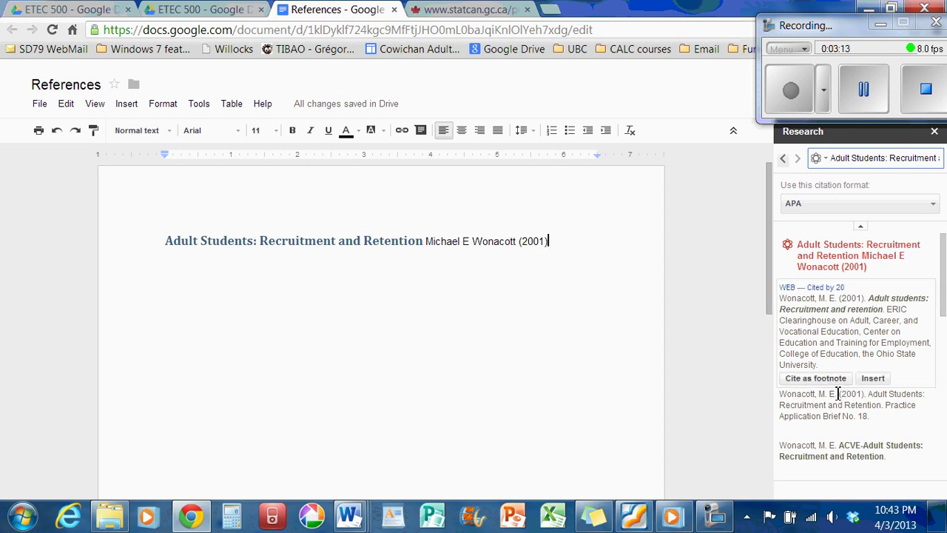
{"action": "mouse_move", "coordinate": [839, 415]}
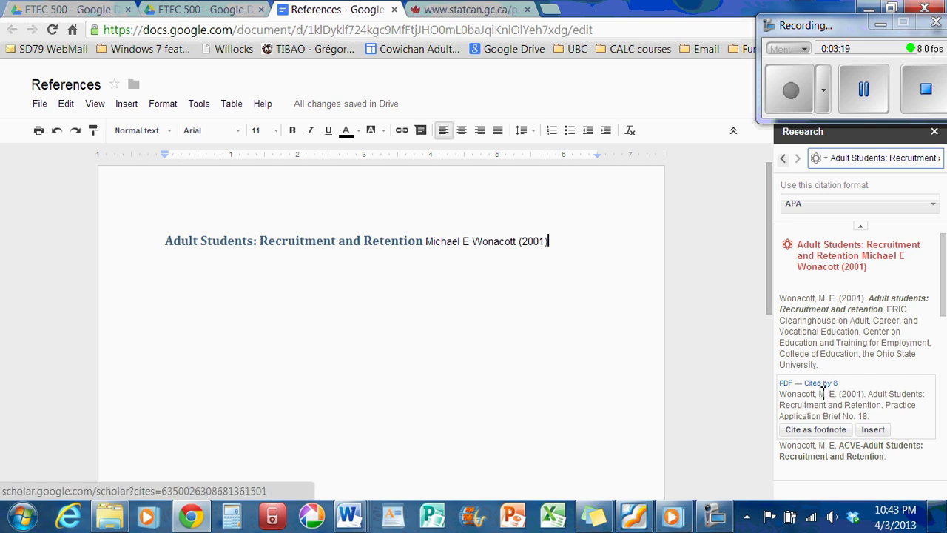
{"action": "left_click", "coordinate": [816, 435]}
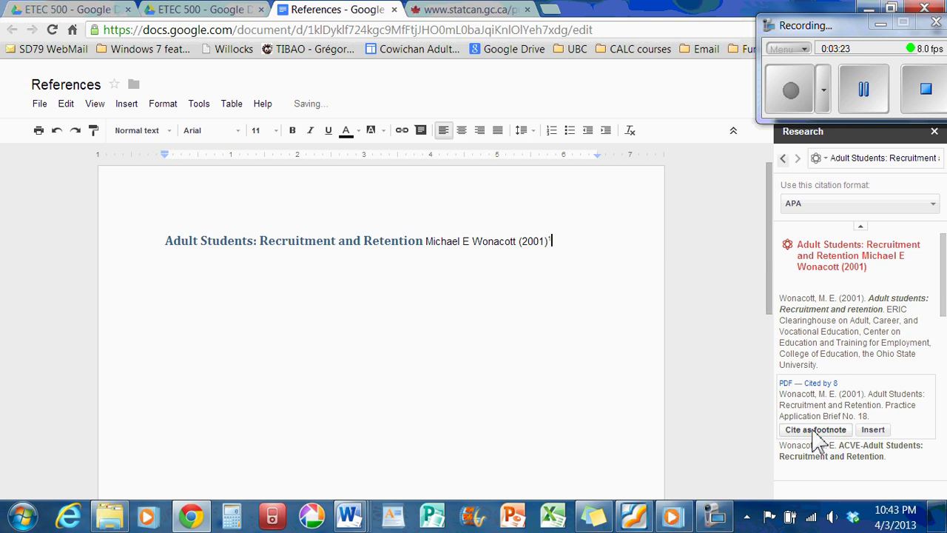
{"action": "left_click", "coordinate": [548, 240]}
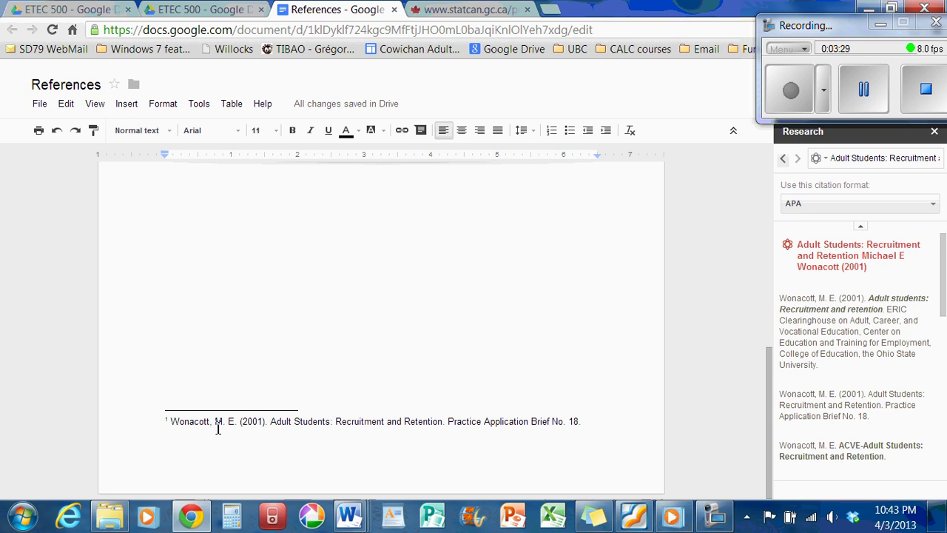
{"action": "left_click_drag", "start_coordinate": [174, 423], "coordinate": [584, 432]}
{"action": "left_click", "coordinate": [520, 323]}
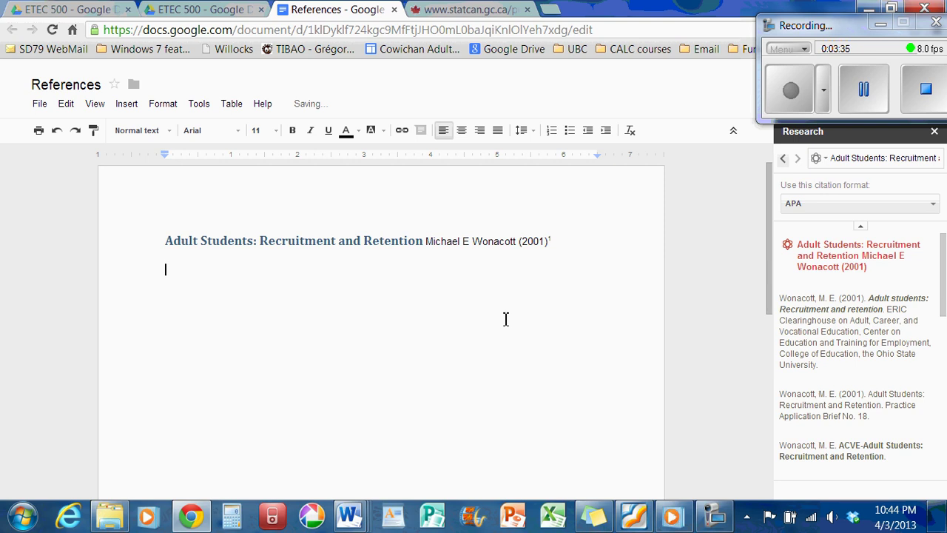
Switch to the Word file My notes on Final Research Proposal Sources and copy the heading "High School Dropouts Returning to School" with its author line
{"action": "left_click", "coordinate": [362, 520]}
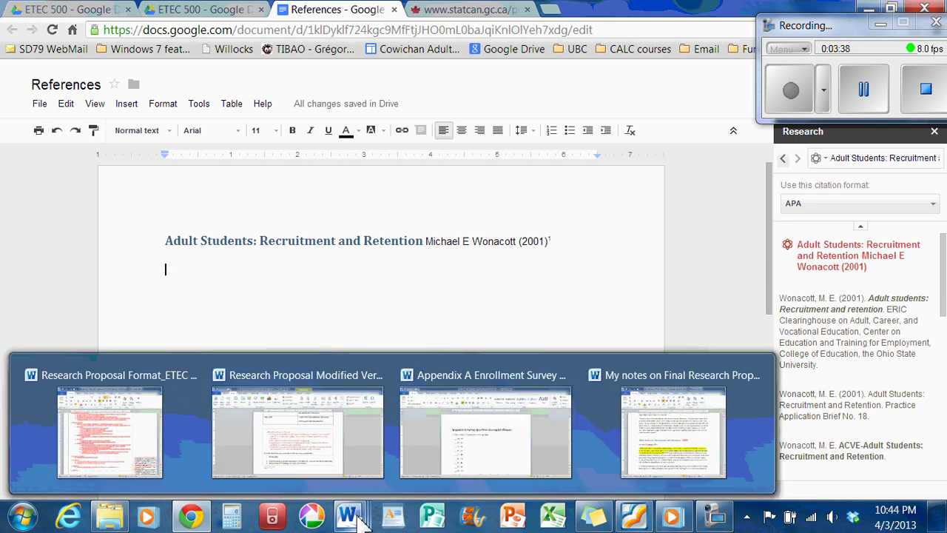
{"action": "left_click", "coordinate": [645, 453]}
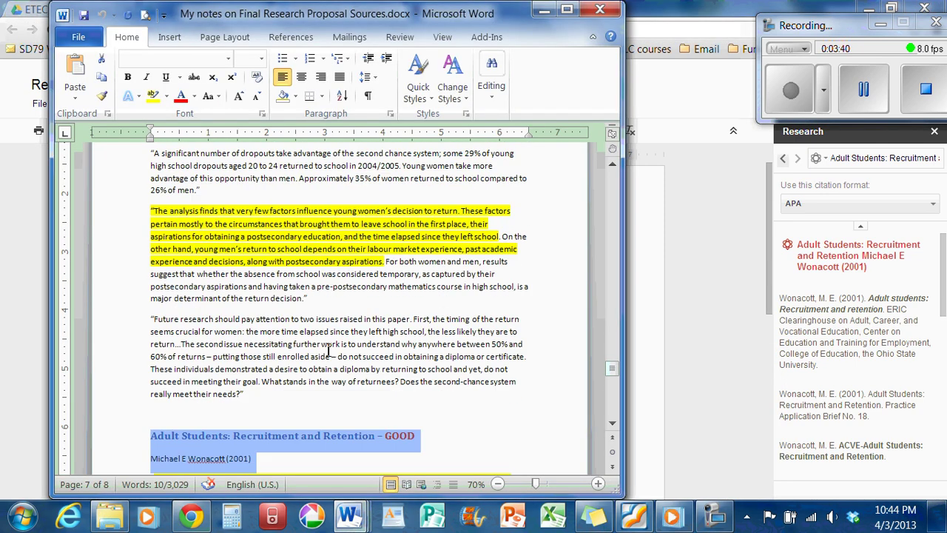
{"action": "scroll", "coordinate": [328, 350], "scroll_direction": "up", "scroll_amount": 15}
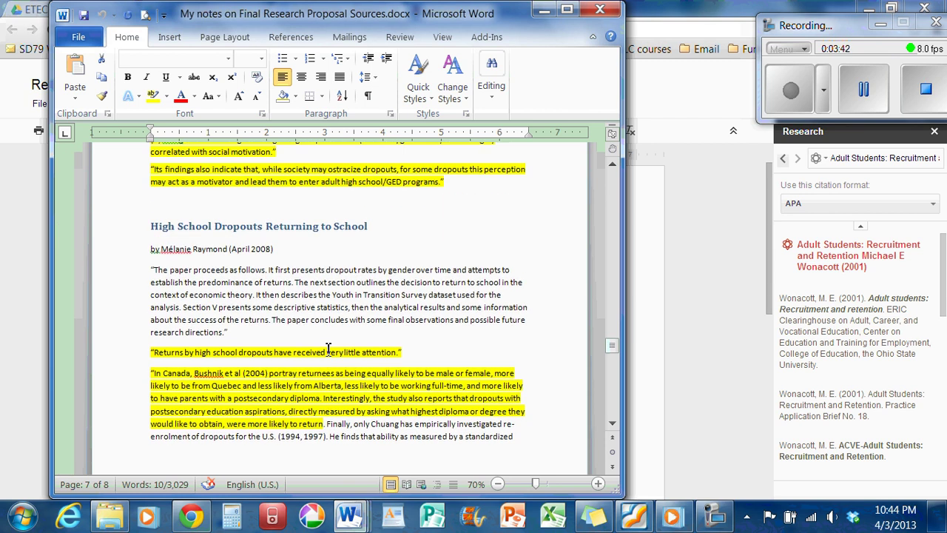
{"action": "scroll", "coordinate": [329, 350], "scroll_direction": "up", "scroll_amount": 1}
{"action": "left_click_drag", "start_coordinate": [155, 257], "coordinate": [274, 279]}
{"action": "key", "text": "ctrl+c"}
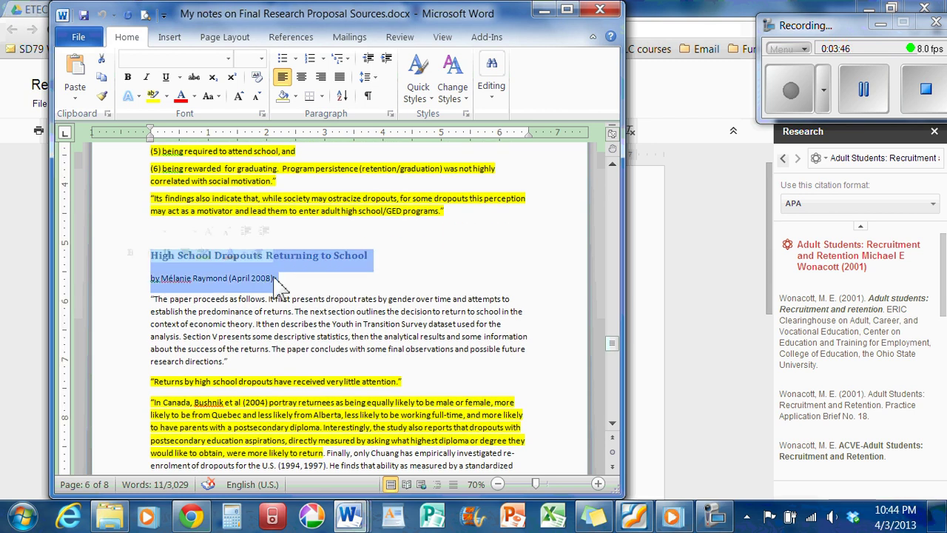
Return to the References document and replace the Scholar search query with the copied "High School Dropouts Returning to School" title and author line
{"action": "left_click", "coordinate": [841, 162]}
{"action": "left_click", "coordinate": [842, 162]}
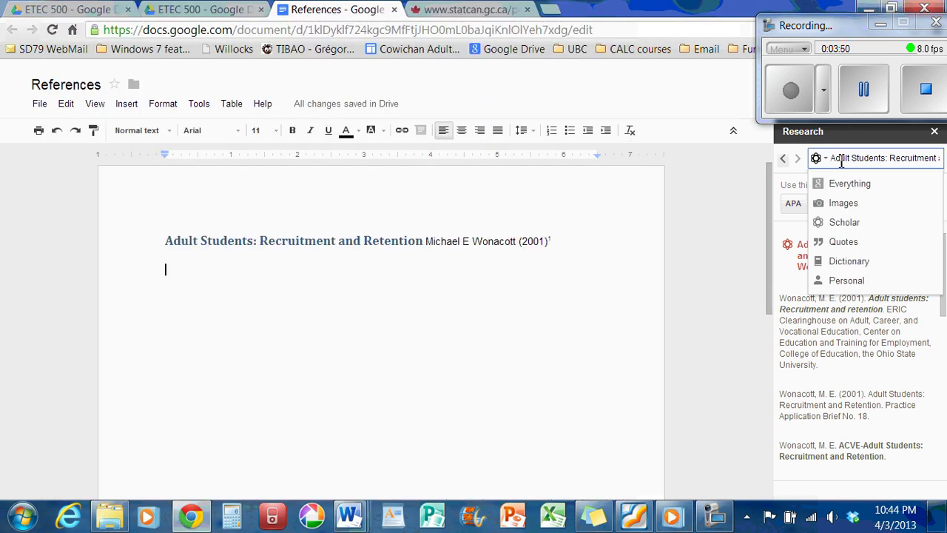
{"action": "key", "text": "ctrl+a"}
{"action": "key", "text": "BackSpace"}
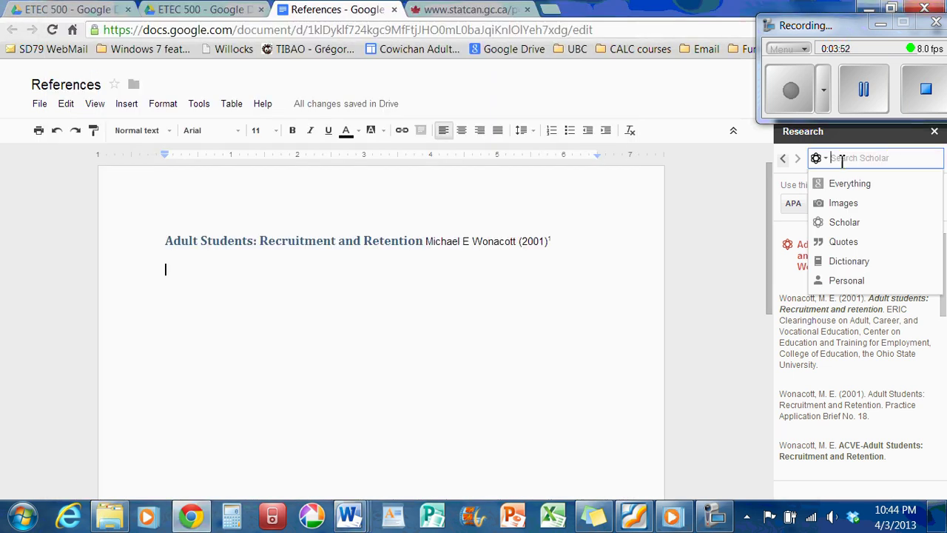
{"action": "key", "text": "ctrl+v"}
{"action": "key", "text": "Return"}
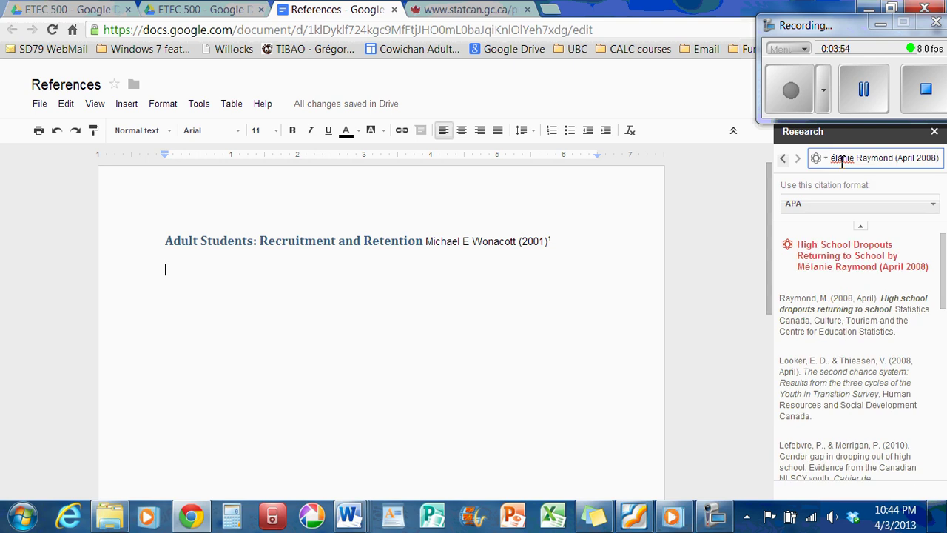
{"action": "mouse_move", "coordinate": [849, 309]}
{"action": "key", "text": "Return"}
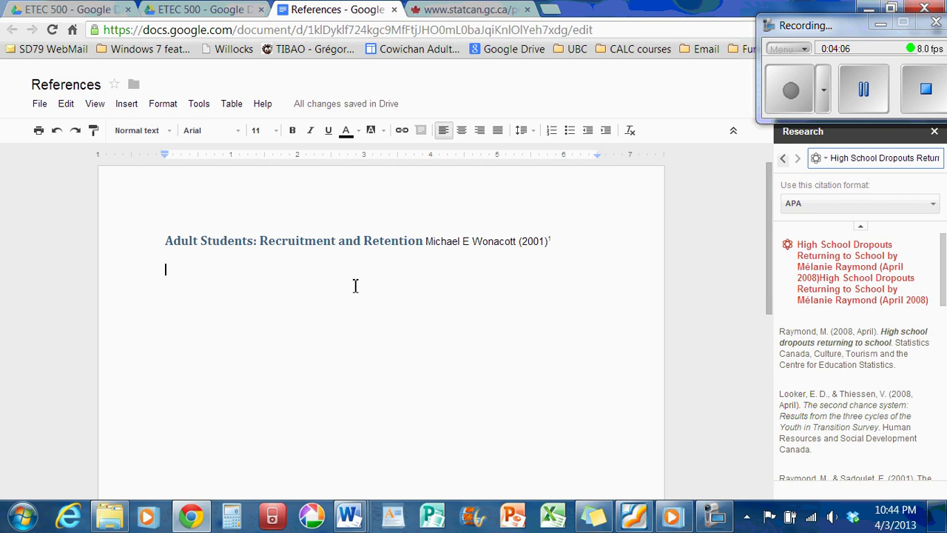
Paste the "High School Dropouts Returning to School" heading and author line below the first entry and join them on one line
{"action": "key", "text": "ctrl+v"}
{"action": "left_click", "coordinate": [433, 277]}
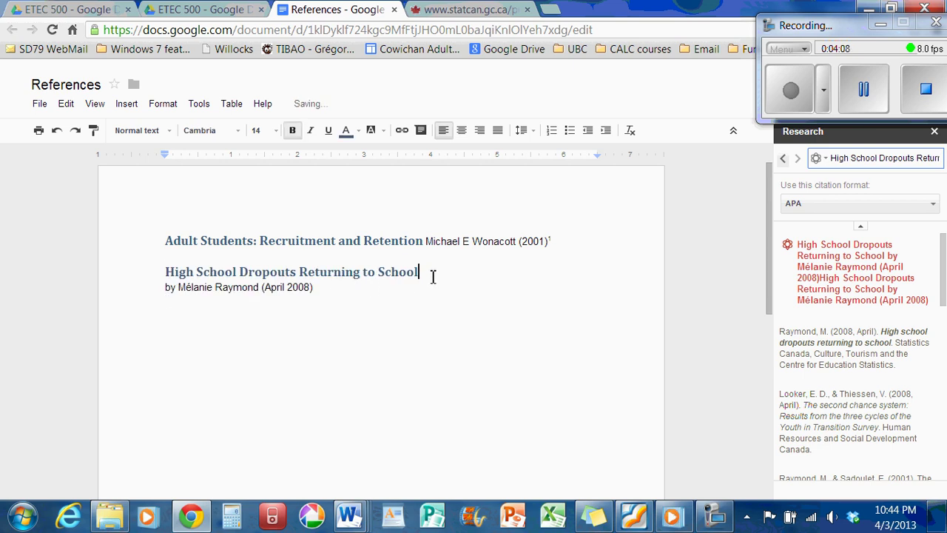
{"action": "key", "text": "Delete"}
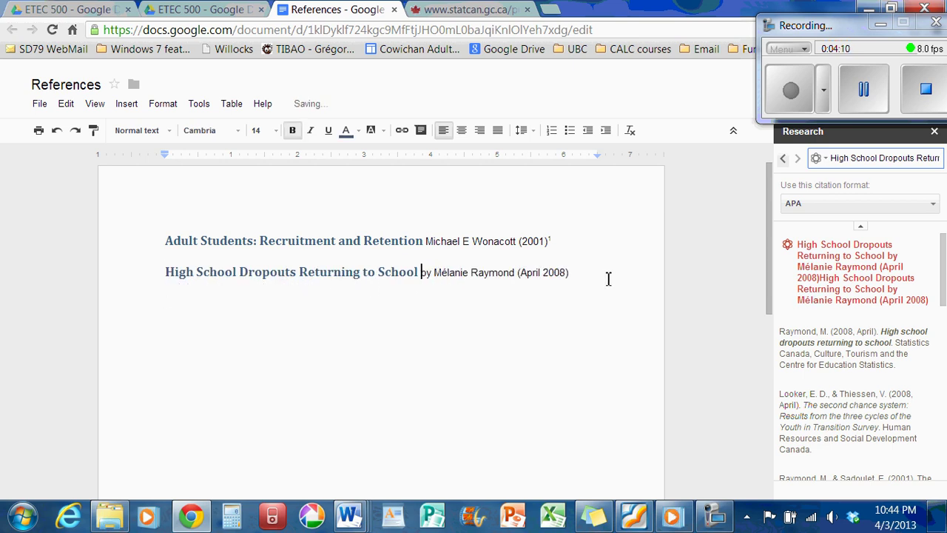
Cite the 2008 Statistics Canada "High school dropouts returning to school" result as a footnote after the second entry and add a new line below
{"action": "left_click", "coordinate": [608, 278]}
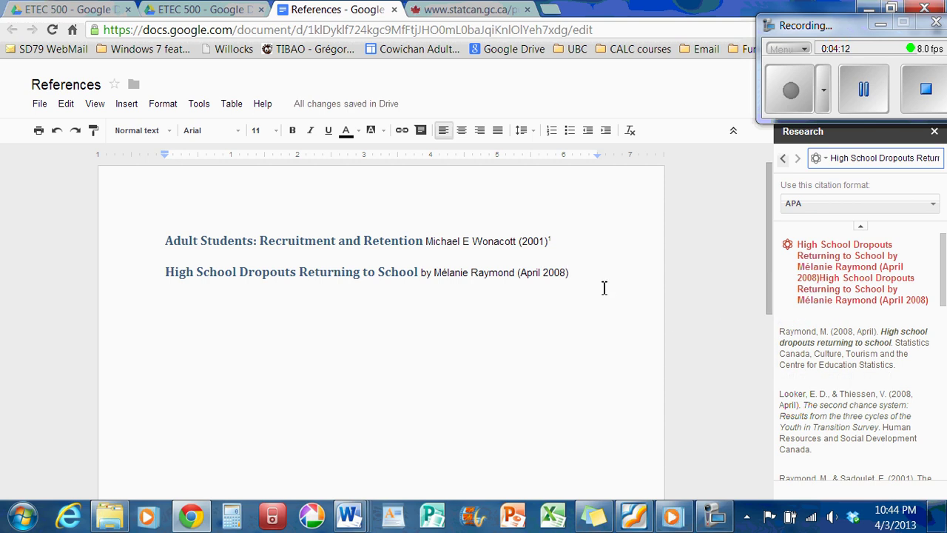
{"action": "mouse_move", "coordinate": [839, 356]}
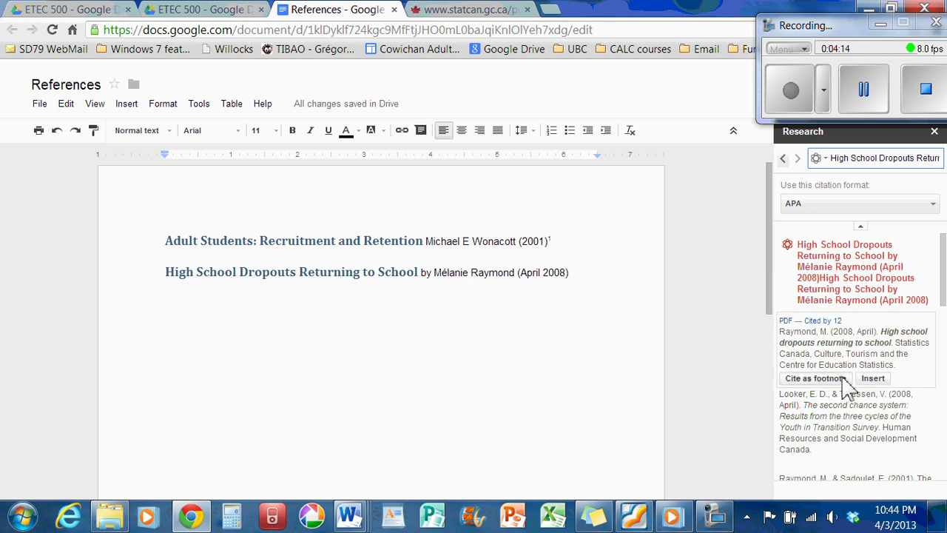
{"action": "left_click", "coordinate": [842, 378]}
{"action": "key", "text": "Return"}
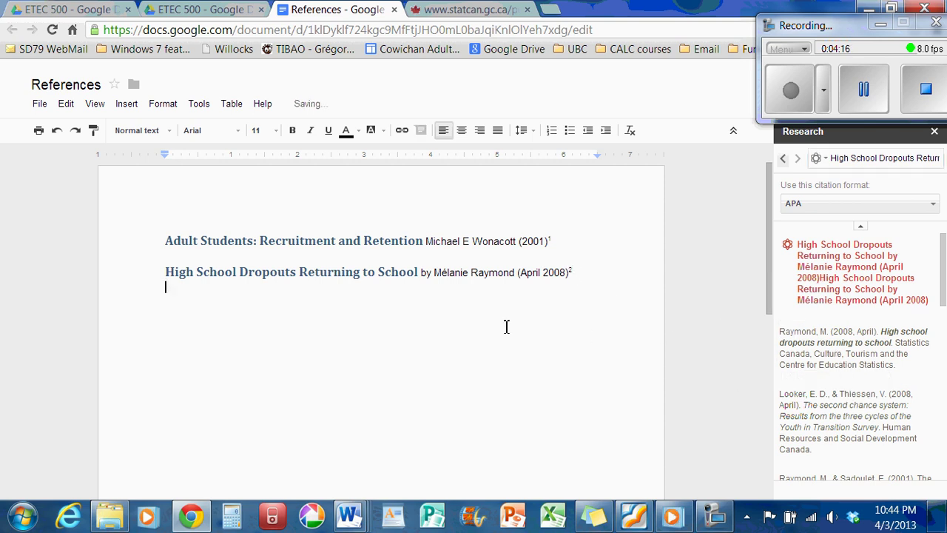
{"action": "key", "text": "Return"}
Switch to the Word notes and copy the heading "The Role of Social Motivation on High School Dropouts' Decisions to Return to School as Adults" with its author line
{"action": "left_click", "coordinate": [190, 517]}
{"action": "left_click", "coordinate": [240, 303]}
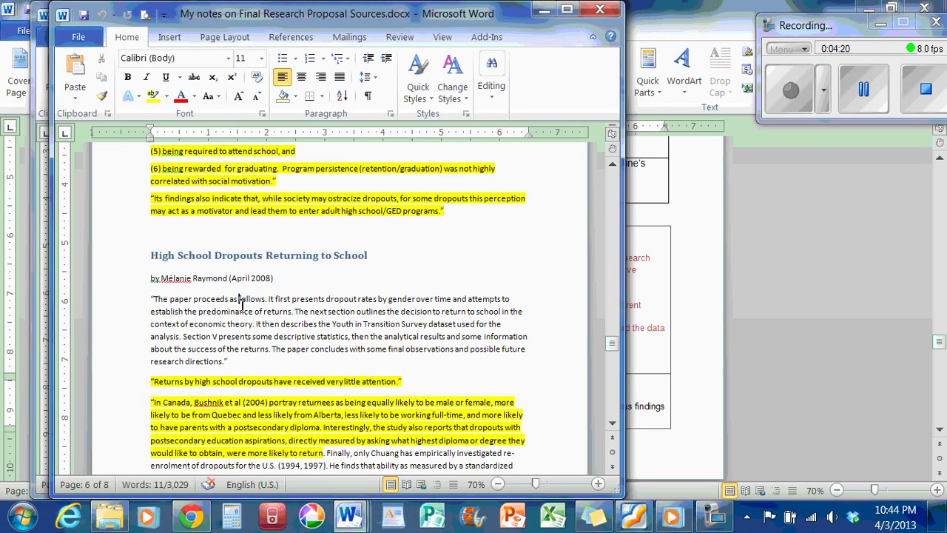
{"action": "scroll", "coordinate": [240, 299], "scroll_direction": "up", "scroll_amount": 12}
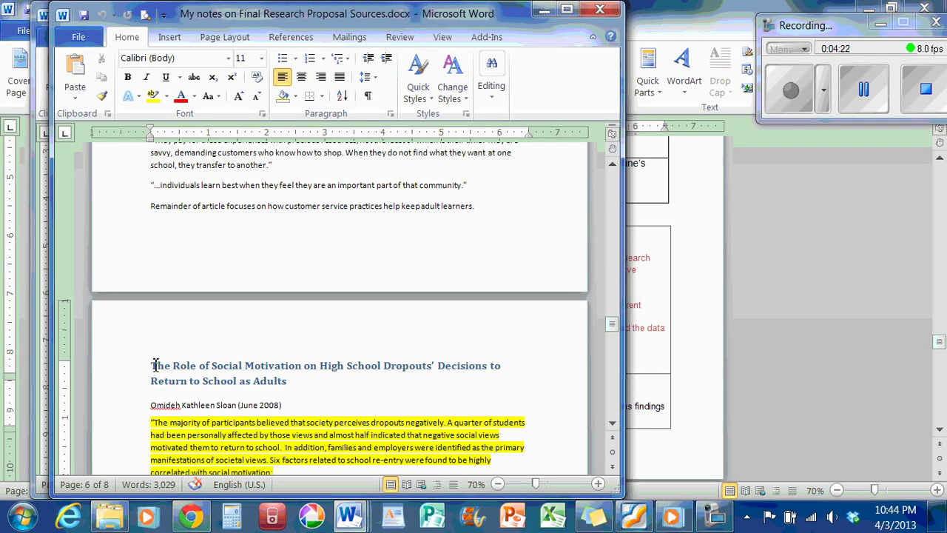
{"action": "left_click_drag", "start_coordinate": [153, 365], "coordinate": [289, 408]}
{"action": "key", "text": "ctrl+c"}
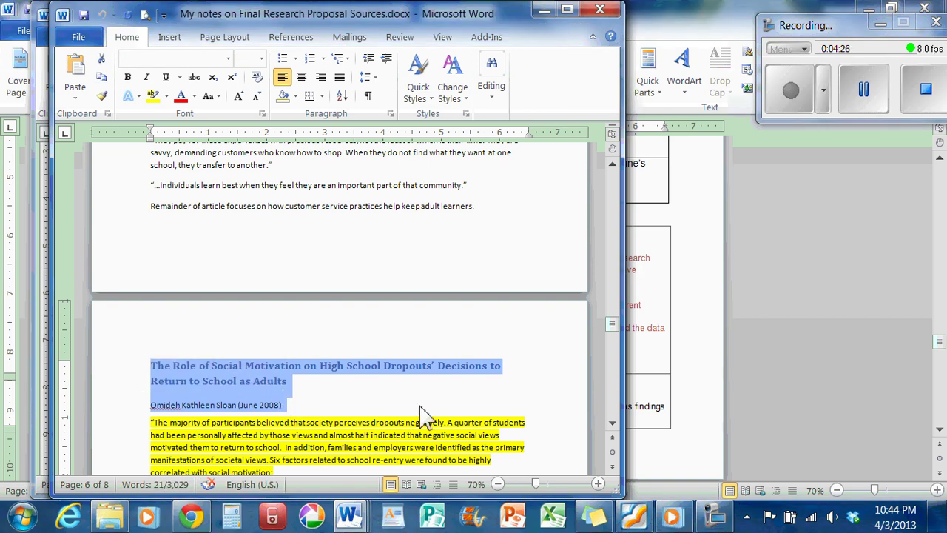
Return to the References document and search Scholar for the copied "The Role of Social Motivation" title and author line
{"action": "left_click", "coordinate": [756, 271]}
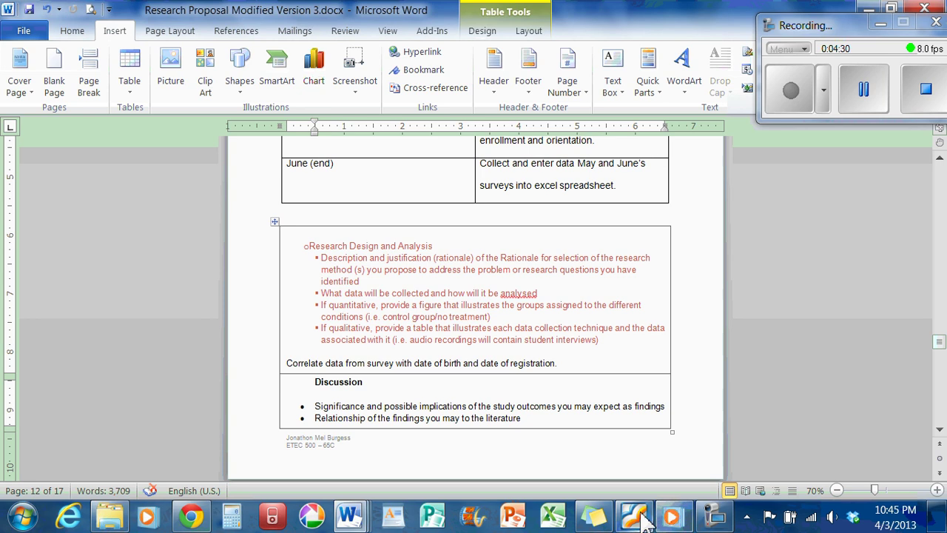
{"action": "left_click", "coordinate": [190, 516]}
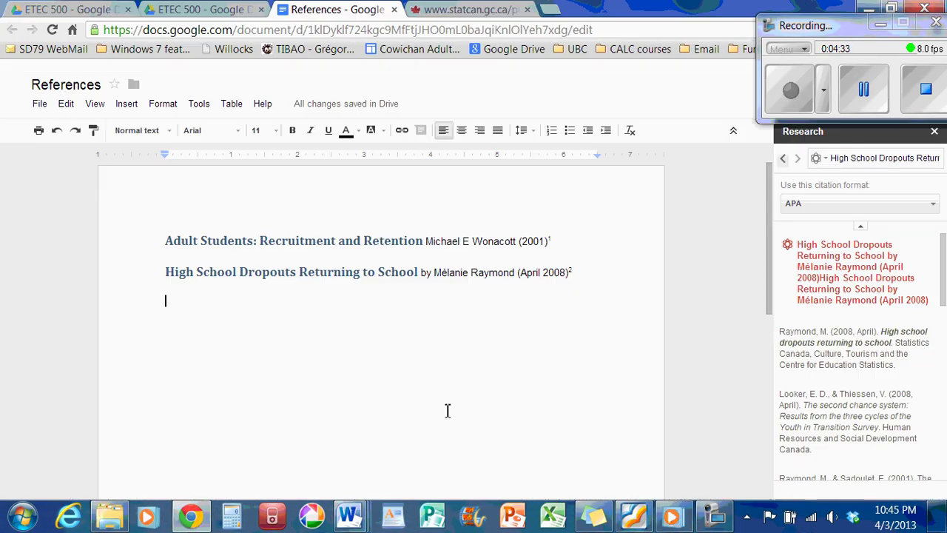
{"action": "left_click", "coordinate": [843, 160]}
{"action": "type", "text": "Kathleen Sloan (June 2008)"}
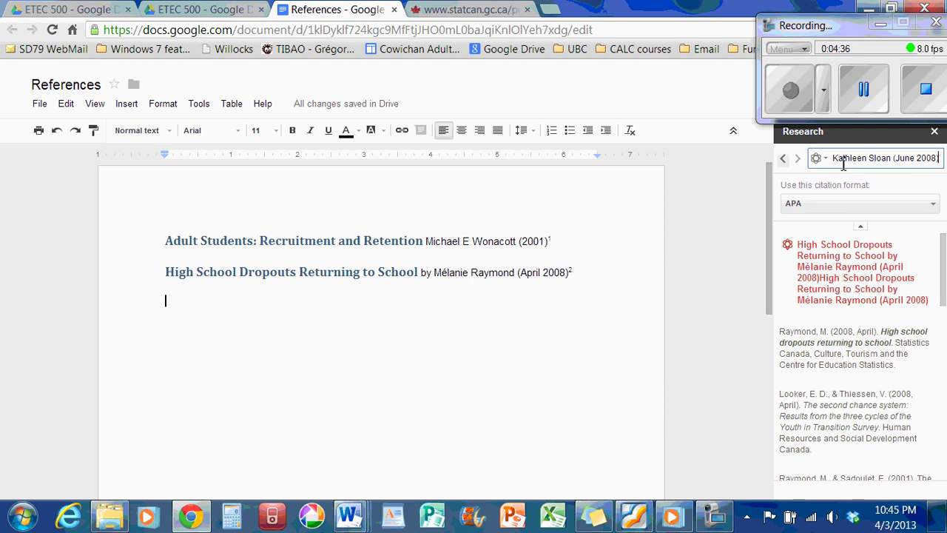
{"action": "key", "text": "Return"}
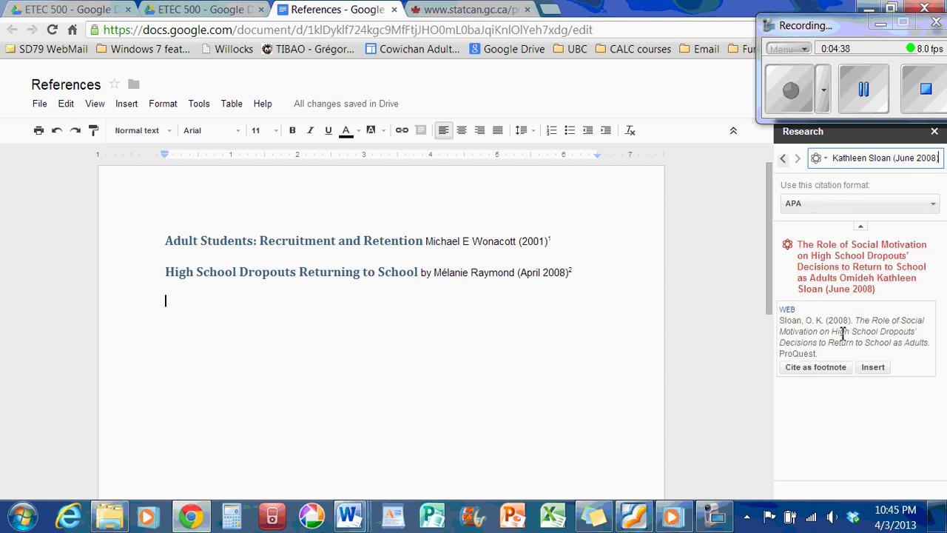
Paste the "The Role of Social Motivation" heading and author line below the second entry and join them into one paragraph
{"action": "mouse_move", "coordinate": [822, 316]}
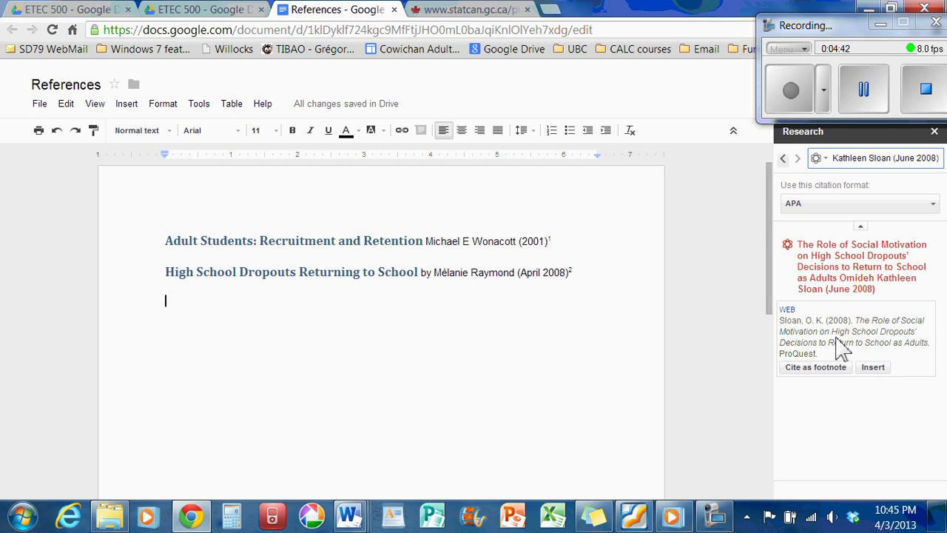
{"action": "left_click", "coordinate": [324, 295]}
{"action": "left_click_drag", "start_coordinate": [324, 295], "coordinate": [347, 320]}
{"action": "key", "text": "ctrl+v"}
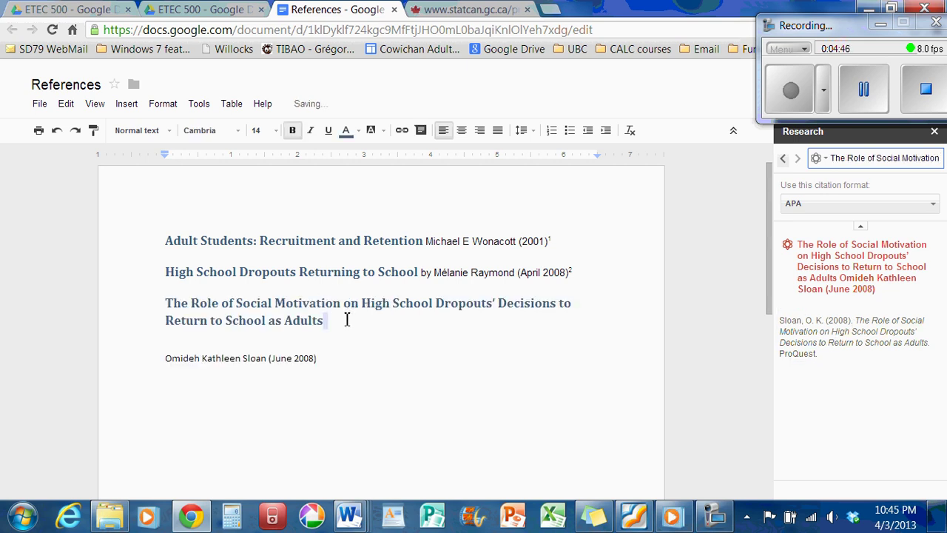
{"action": "key", "text": "Delete"}
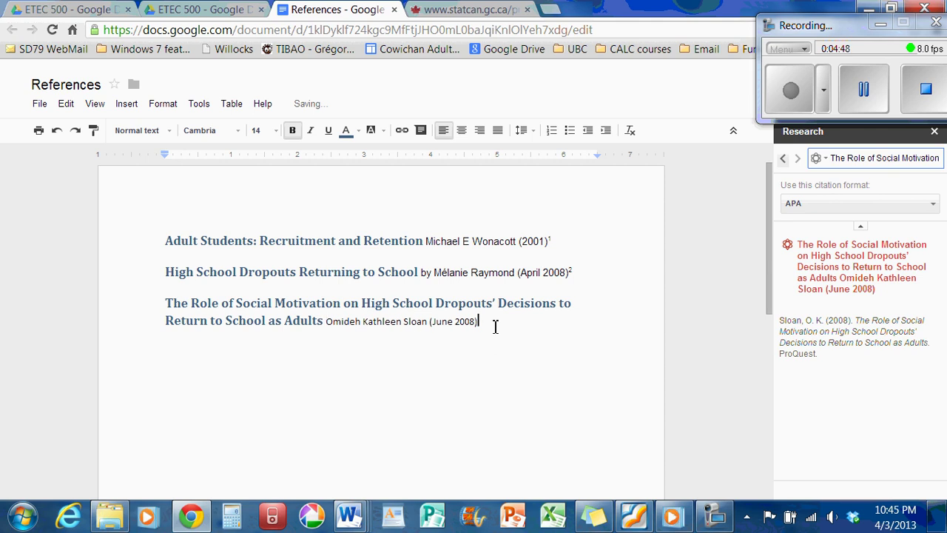
{"action": "left_click", "coordinate": [495, 323]}
{"action": "mouse_move", "coordinate": [812, 336]}
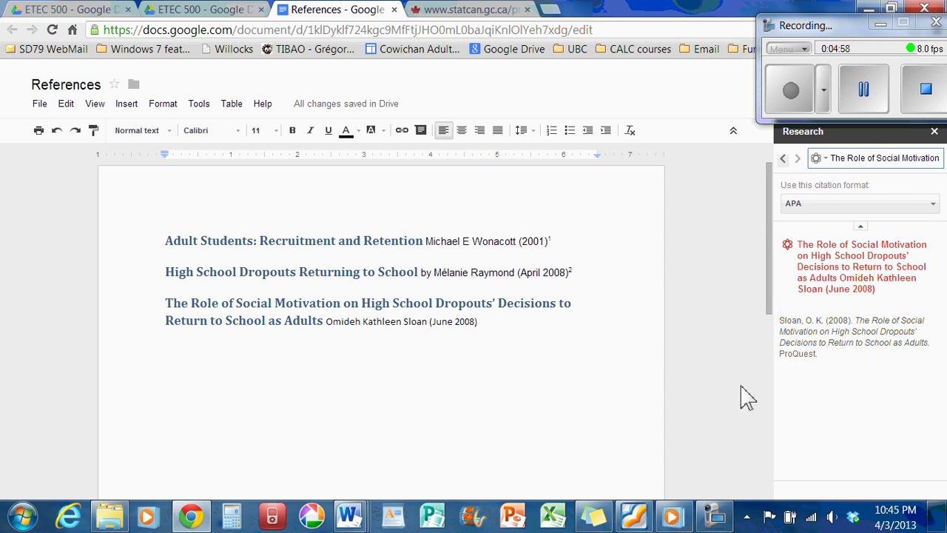
Switch to Foxit Reader and copy the dissertation title from the title page of "finished social motivation and return to school.pdf"
{"action": "left_click", "coordinate": [646, 520]}
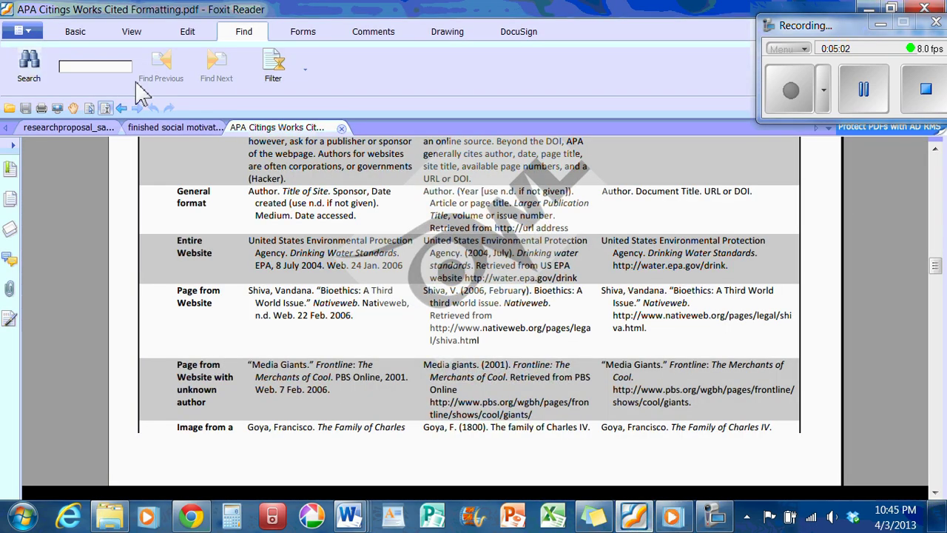
{"action": "left_click", "coordinate": [158, 129]}
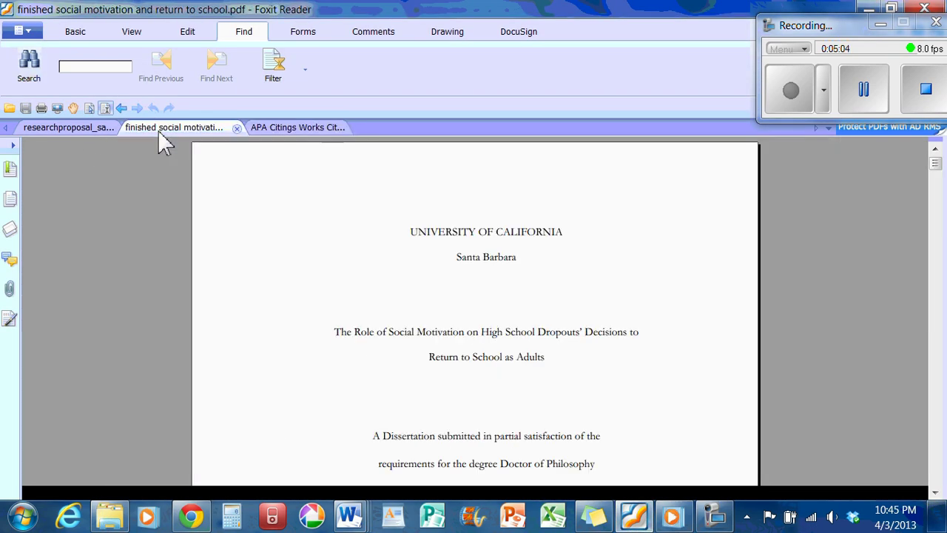
{"action": "scroll", "coordinate": [478, 256], "scroll_direction": "down", "scroll_amount": 3}
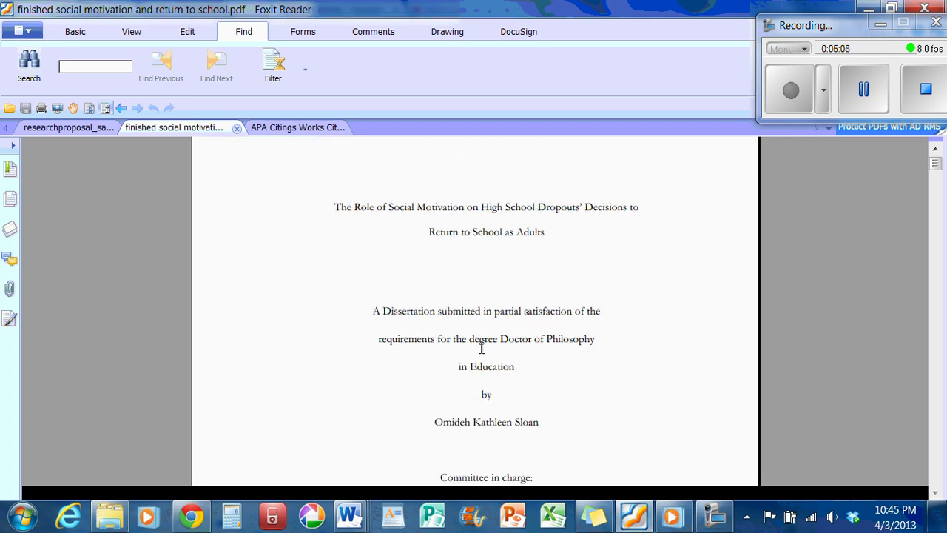
{"action": "scroll", "coordinate": [474, 311], "scroll_direction": "up", "scroll_amount": 2}
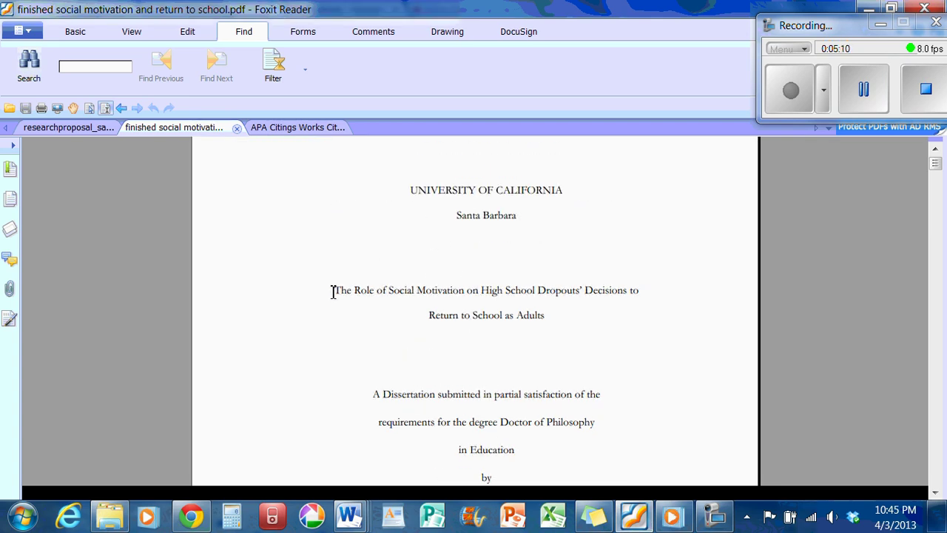
{"action": "left_click_drag", "start_coordinate": [332, 290], "coordinate": [544, 318]}
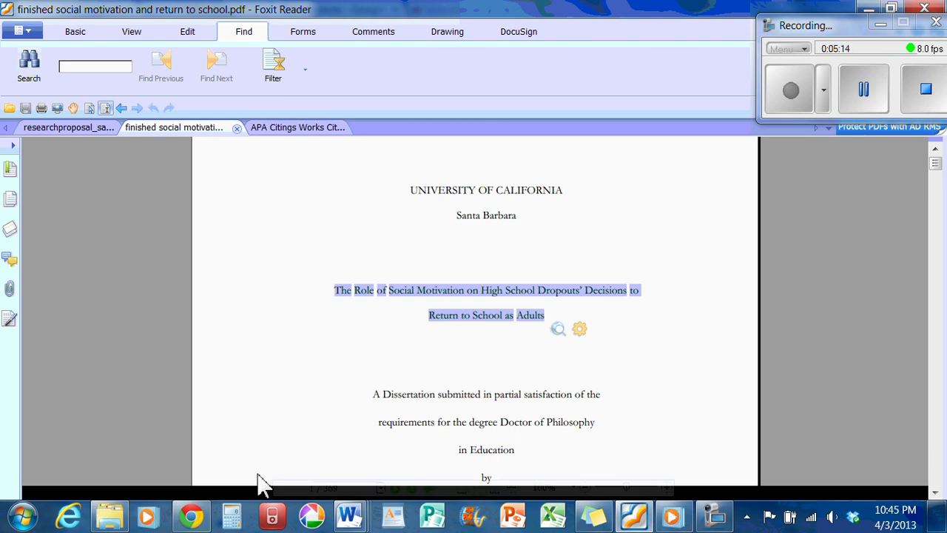
Return to the References document and replace the Scholar search query with the title copied from the PDF
{"action": "left_click", "coordinate": [191, 517]}
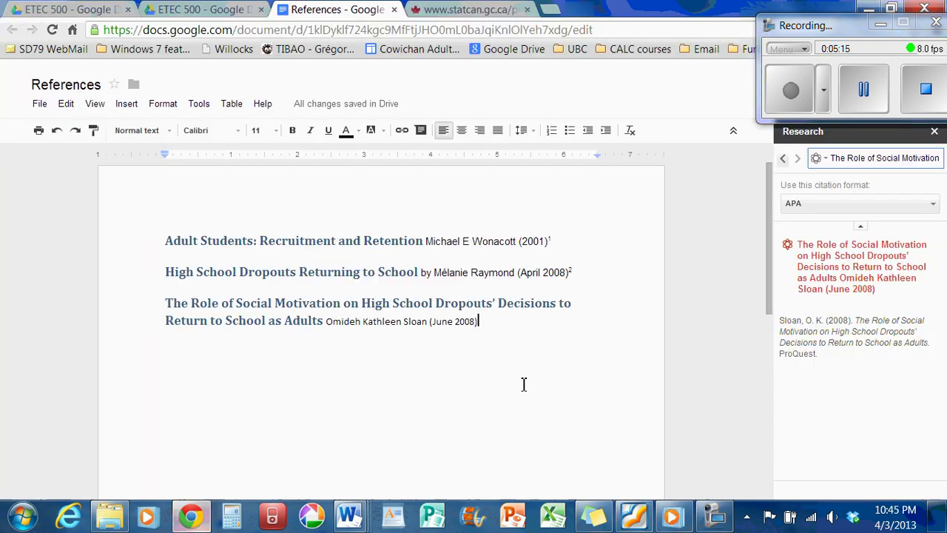
{"action": "left_click", "coordinate": [852, 160]}
{"action": "key", "text": "BackSpace"}
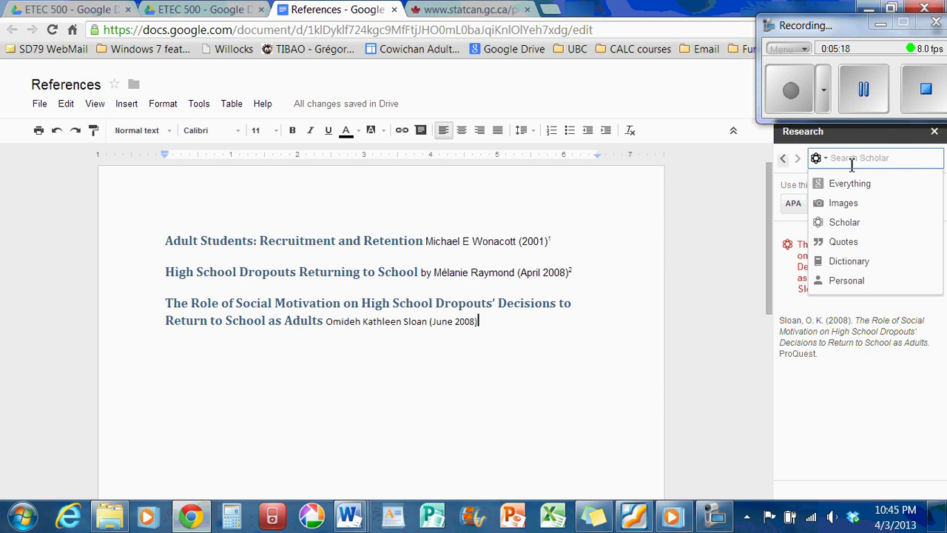
{"action": "type", "text": "TheRoleofSocial Motivation on High School Dropouts' Decisionsto Return to School asAdults"}
{"action": "key", "text": "Return"}
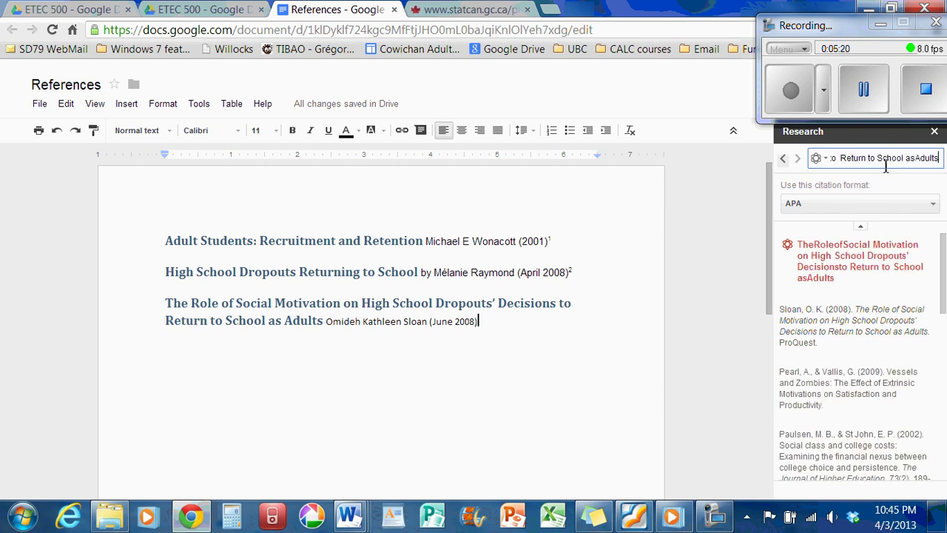
Correct the spacing in the search query to read "The Role of Social Motivation on High School Dropouts' Decisions to Return to School as Adults"
{"action": "key", "text": "Home"}
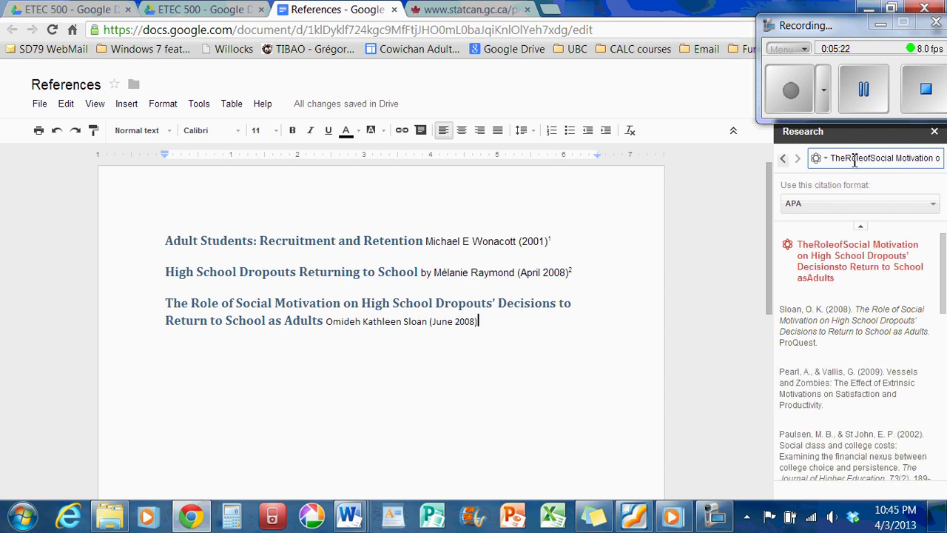
{"action": "left_click", "coordinate": [847, 161]}
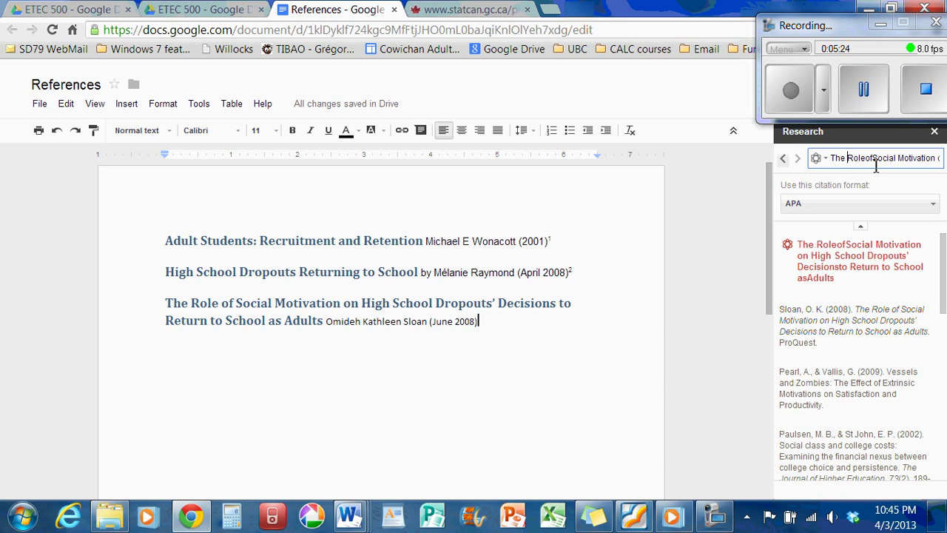
{"action": "left_click", "coordinate": [868, 159]}
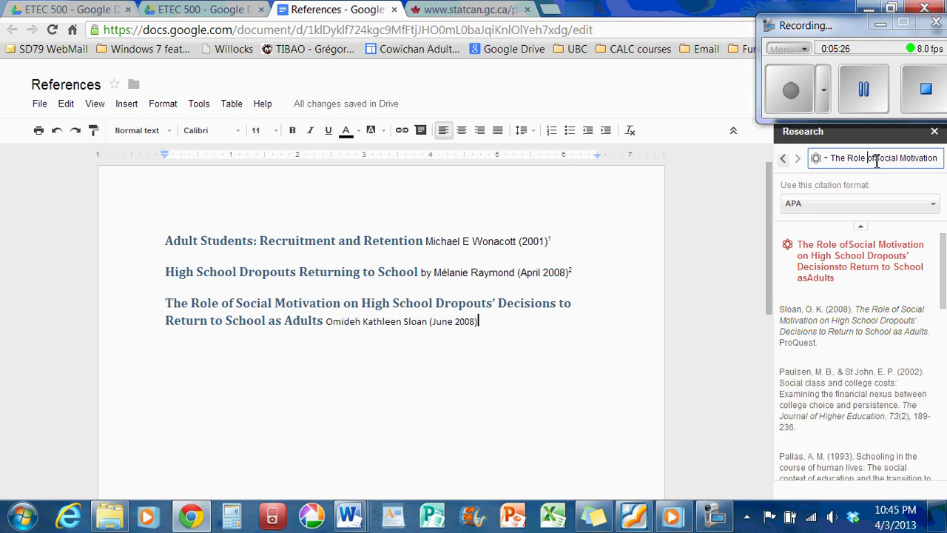
{"action": "left_click", "coordinate": [874, 160]}
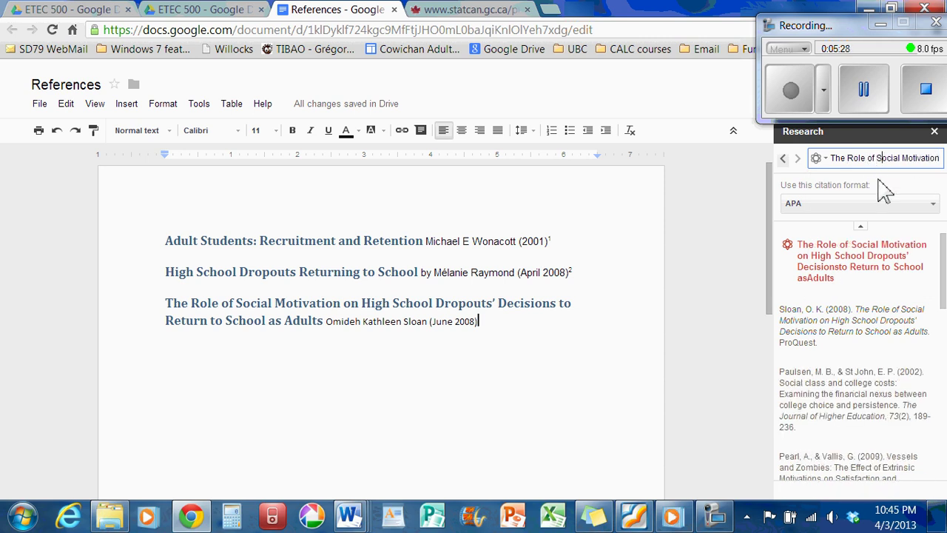
{"action": "key", "text": "Right"}
{"action": "key", "text": "Right"}
{"action": "key", "text": "Right"}
{"action": "key", "text": "Right"}
{"action": "key", "text": "Right"}
{"action": "key", "text": "Right"}
{"action": "key", "text": "Right"}
{"action": "key", "text": "Right"}
{"action": "key", "text": "Right"}
{"action": "key", "text": "Right"}
{"action": "key", "text": "Right"}
{"action": "key", "text": "Right"}
{"action": "key", "text": "Right"}
{"action": "key", "text": "Right"}
{"action": "key", "text": "Right"}
{"action": "key", "text": "Right"}
{"action": "key", "text": "Right"}
{"action": "key", "text": "Right"}
{"action": "key", "text": "Right"}
{"action": "key", "text": "Right"}
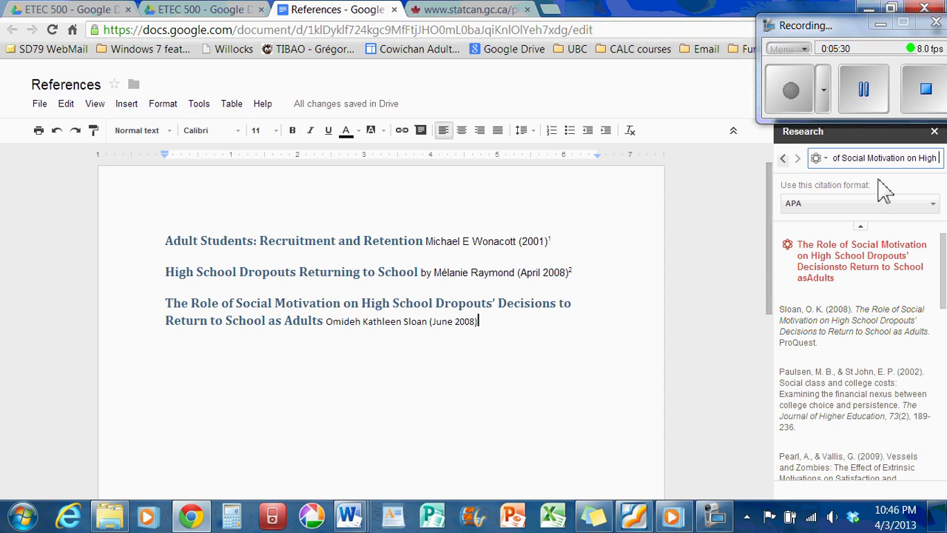
{"action": "key", "text": "Right"}
{"action": "key", "text": "Right"}
{"action": "key", "text": "Right"}
{"action": "key", "text": "Right"}
{"action": "key", "text": "Right"}
{"action": "key", "text": "Right"}
{"action": "key", "text": "Right"}
{"action": "key", "text": "Right"}
{"action": "key", "text": "Right"}
{"action": "key", "text": "Right"}
{"action": "key", "text": "Right"}
{"action": "key", "text": "Right"}
{"action": "key", "text": "Right"}
{"action": "key", "text": "Right"}
{"action": "key", "text": "Right"}
{"action": "key", "text": "Right"}
{"action": "key", "text": "Right"}
{"action": "key", "text": "Right"}
{"action": "key", "text": "Right"}
{"action": "key", "text": "Right"}
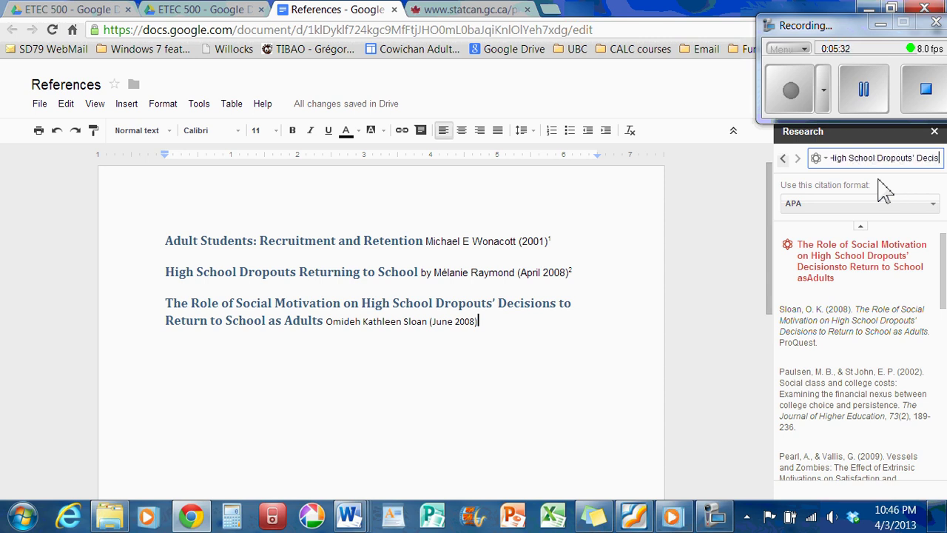
{"action": "key", "text": "Right"}
{"action": "key", "text": "Right"}
{"action": "key", "text": "Right"}
{"action": "key", "text": "Right"}
{"action": "key", "text": "Right"}
{"action": "key", "text": "Right"}
{"action": "key", "text": "Right"}
{"action": "key", "text": "Right"}
{"action": "key", "text": "Right"}
{"action": "key", "text": "Right"}
{"action": "key", "text": "Right"}
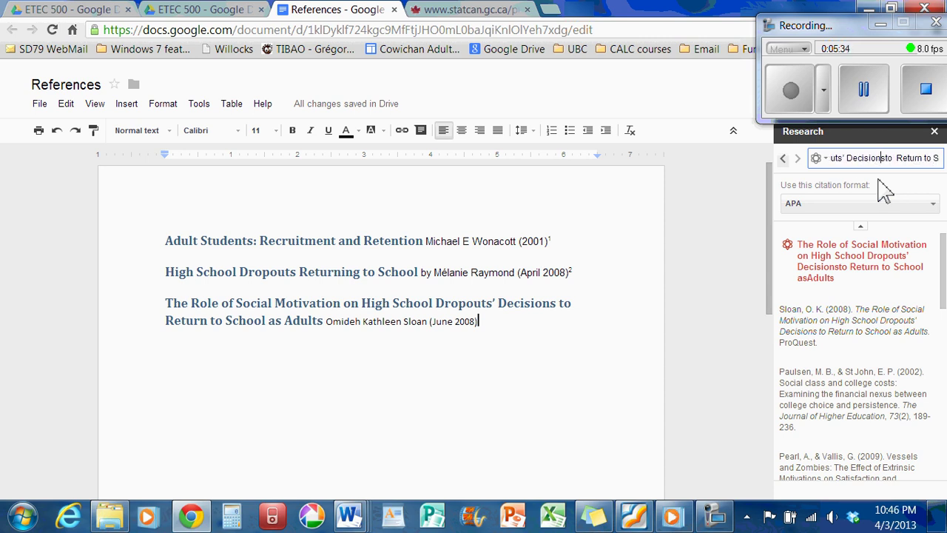
{"action": "key", "text": "Right"}
{"action": "key", "text": "Right"}
{"action": "key", "text": "Right"}
{"action": "key", "text": "BackSpace"}
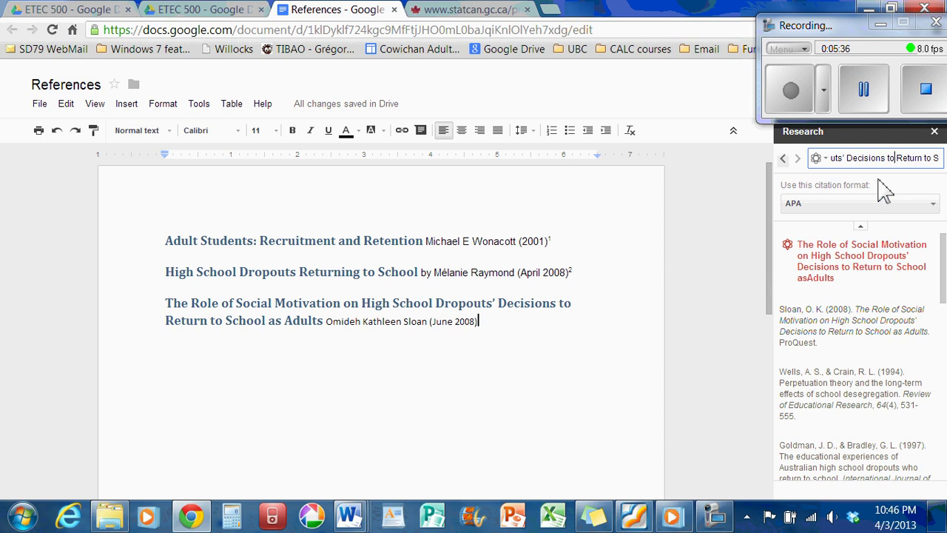
{"action": "key", "text": "Right"}
{"action": "key", "text": "Right"}
{"action": "key", "text": "Right"}
{"action": "key", "text": "Right"}
{"action": "key", "text": "Right"}
{"action": "key", "text": "Right"}
{"action": "key", "text": "Right"}
{"action": "key", "text": "Right"}
{"action": "key", "text": "Right"}
{"action": "key", "text": "Right"}
{"action": "key", "text": "Right"}
{"action": "key", "text": "Right"}
{"action": "key", "text": "Right"}
{"action": "key", "text": "Right"}
{"action": "key", "text": "Right"}
{"action": "key", "text": "Right"}
{"action": "key", "text": "Right"}
{"action": "key", "text": "Right"}
{"action": "key", "text": "Right"}
{"action": "key", "text": "Right"}
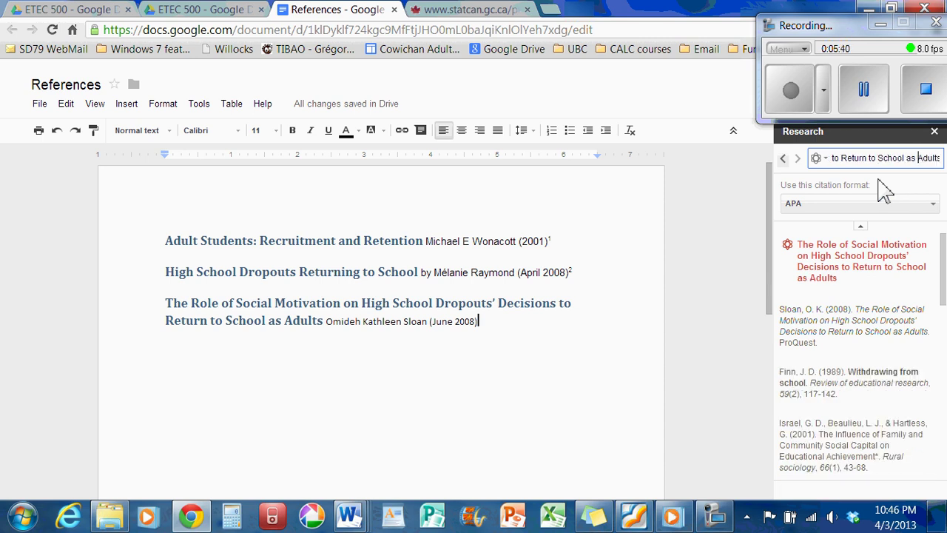
Cite the 2008 ProQuest "The Role of Social Motivation" result as a footnote after the third entry and review the page's footnotes
{"action": "mouse_move", "coordinate": [869, 329]}
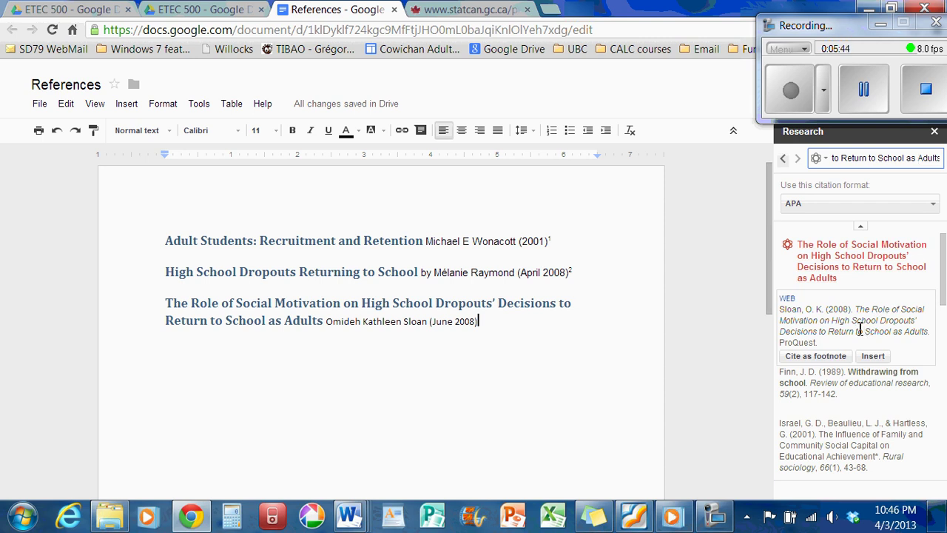
{"action": "left_click", "coordinate": [829, 359]}
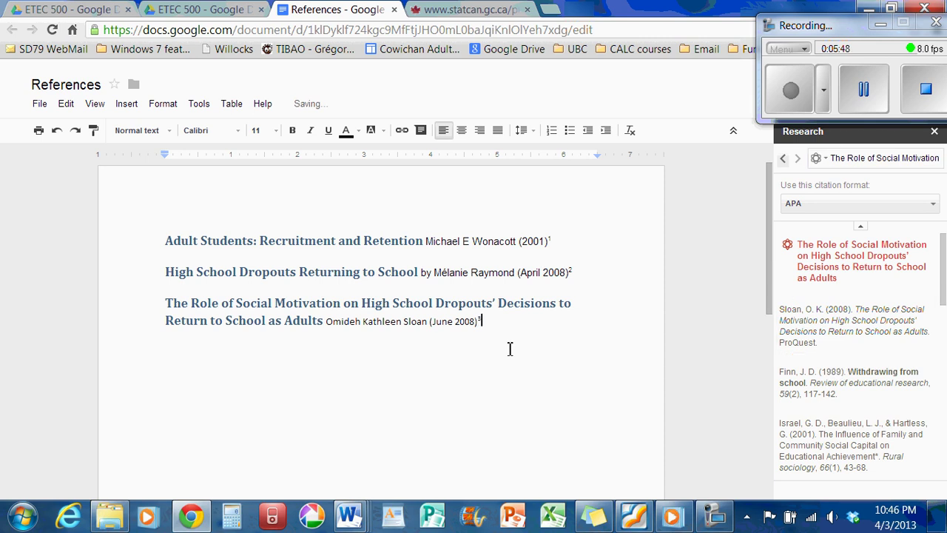
{"action": "scroll", "coordinate": [461, 333], "scroll_direction": "down", "scroll_amount": 5}
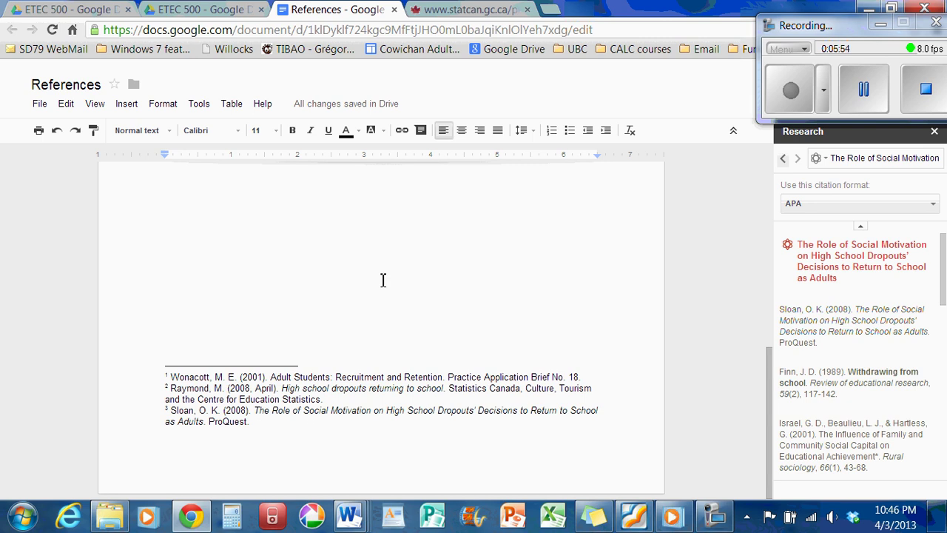
{"action": "scroll", "coordinate": [383, 280], "scroll_direction": "up", "scroll_amount": 5}
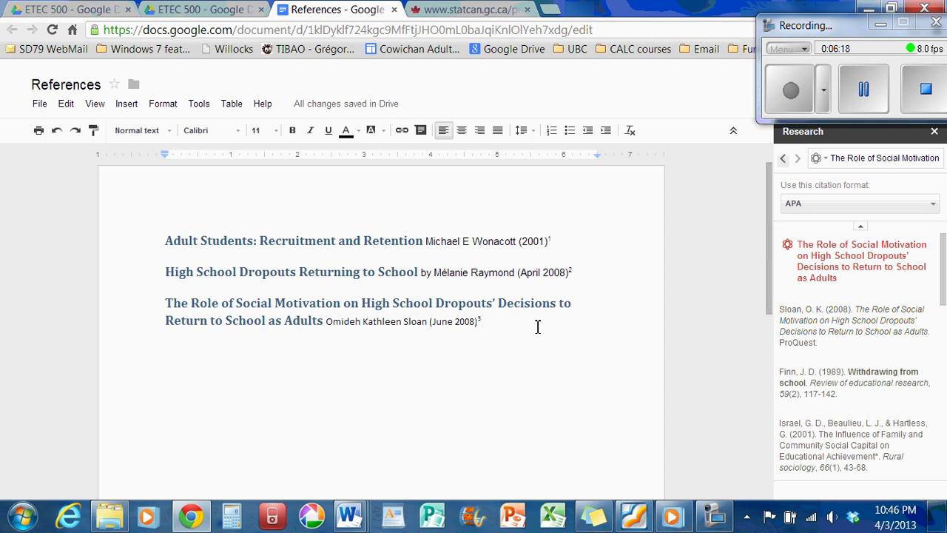
Look at the available citation formats and close the list without choosing another format
{"action": "left_click", "coordinate": [807, 206]}
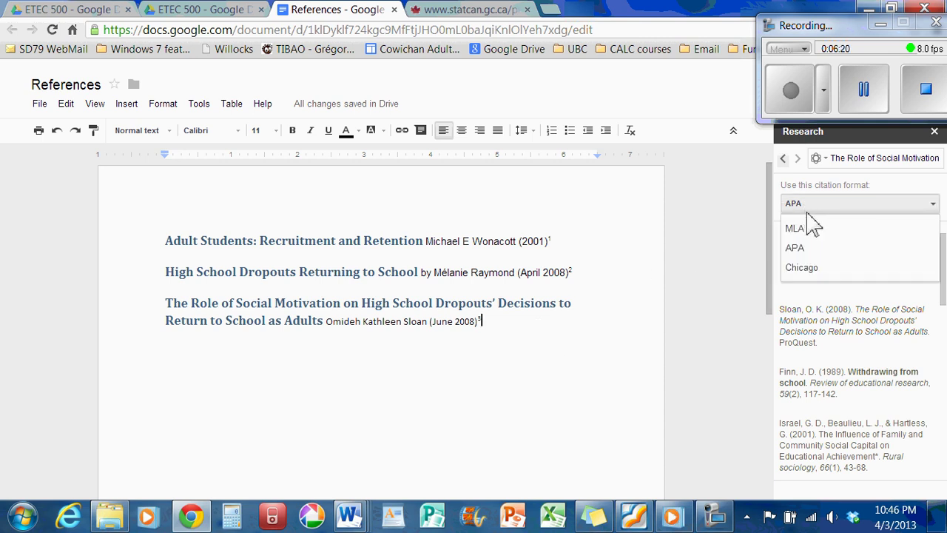
{"action": "left_click", "coordinate": [567, 338]}
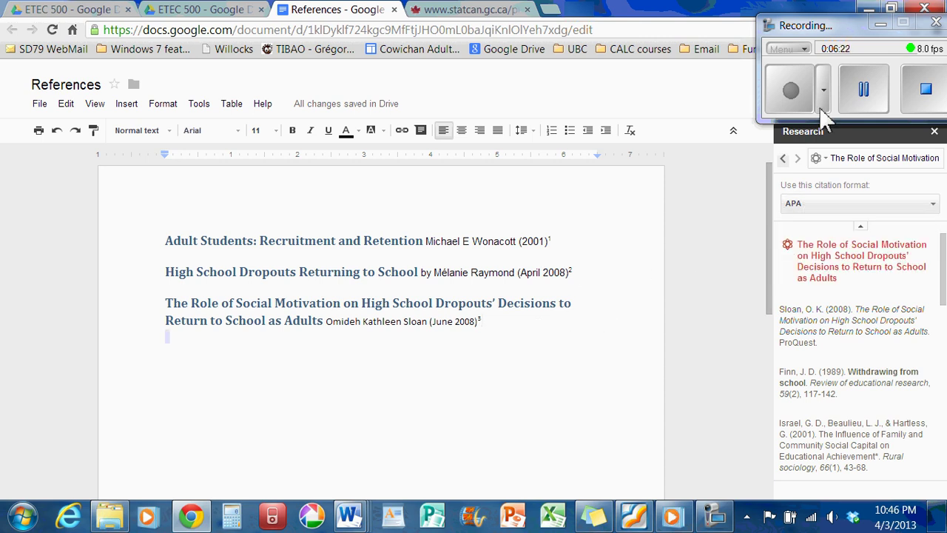